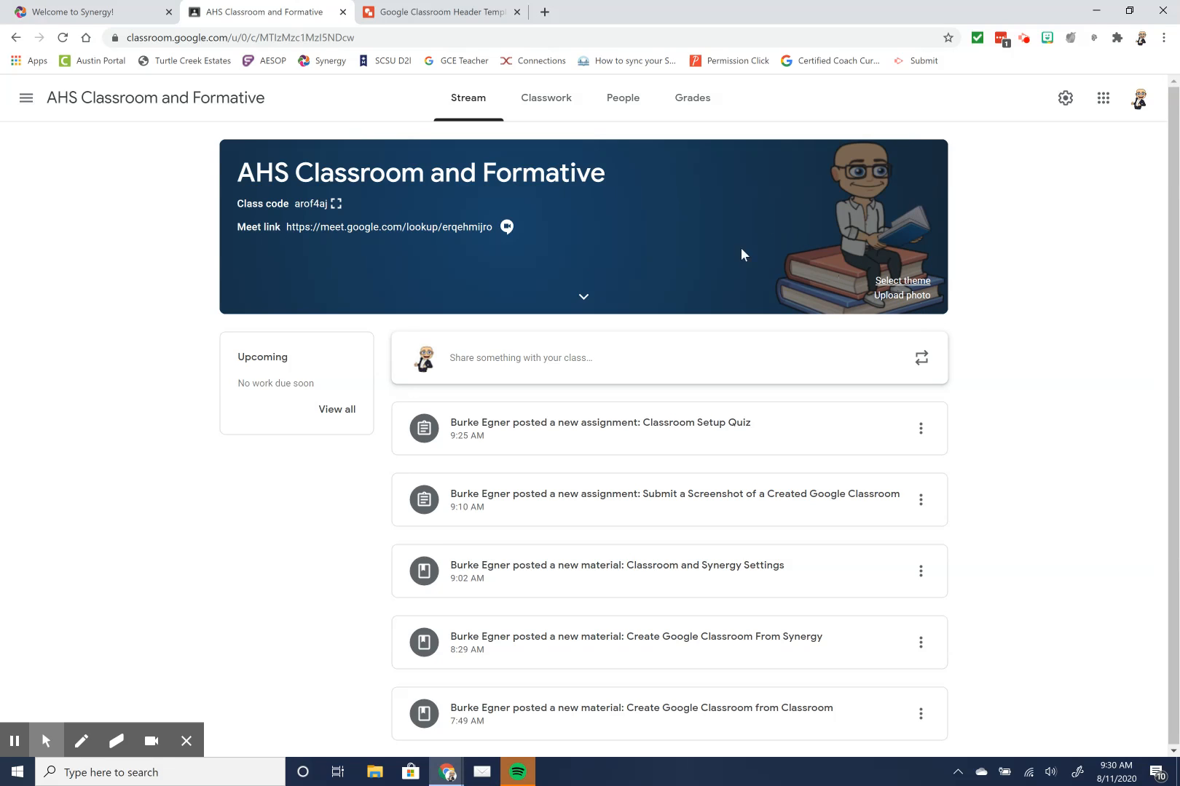
Apply the Math & Science gallery theme with the tablet and calculator on a red background to the class header.
left_click(919, 282)
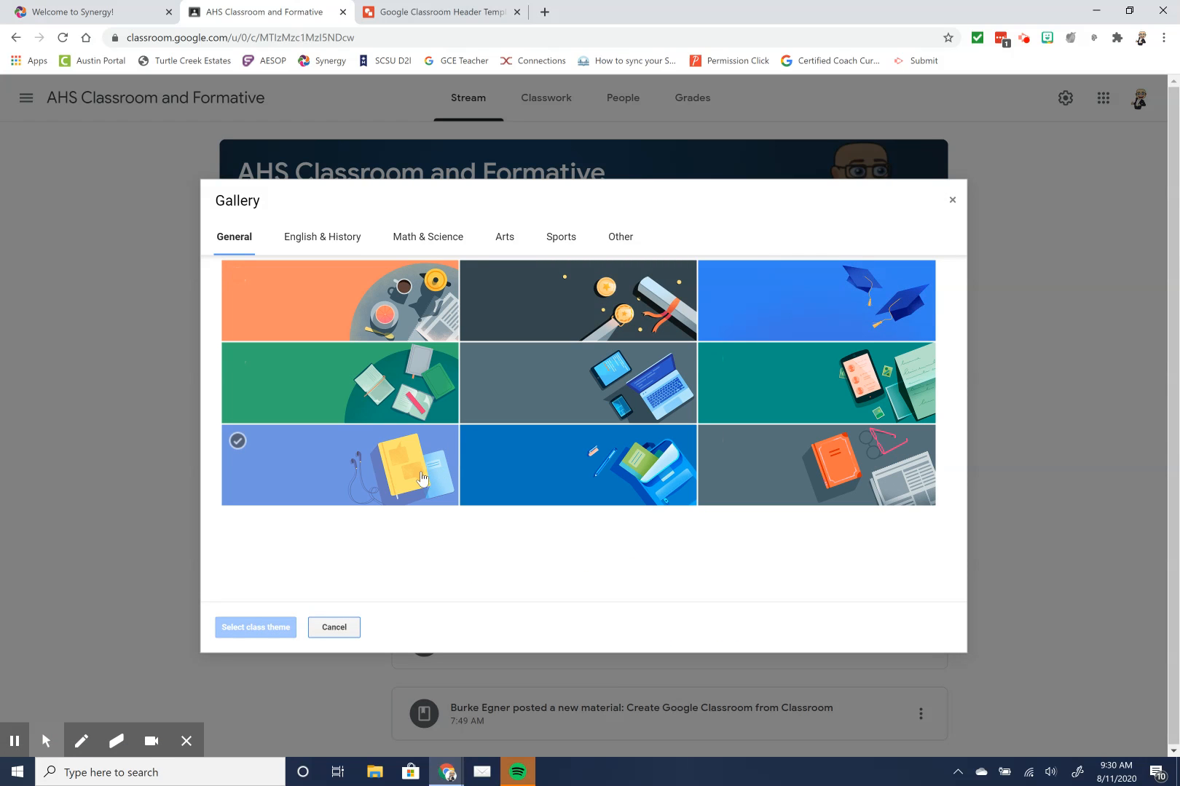
left_click(323, 238)
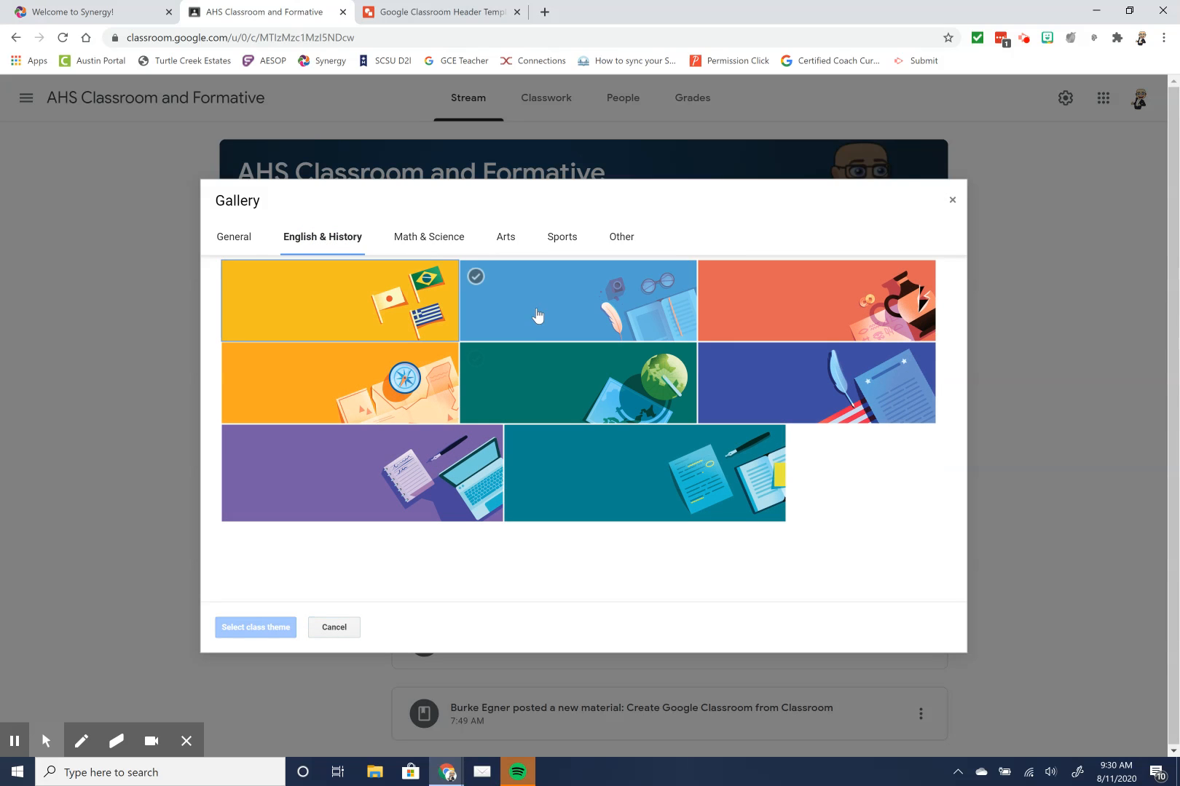
left_click(428, 239)
left_click(755, 307)
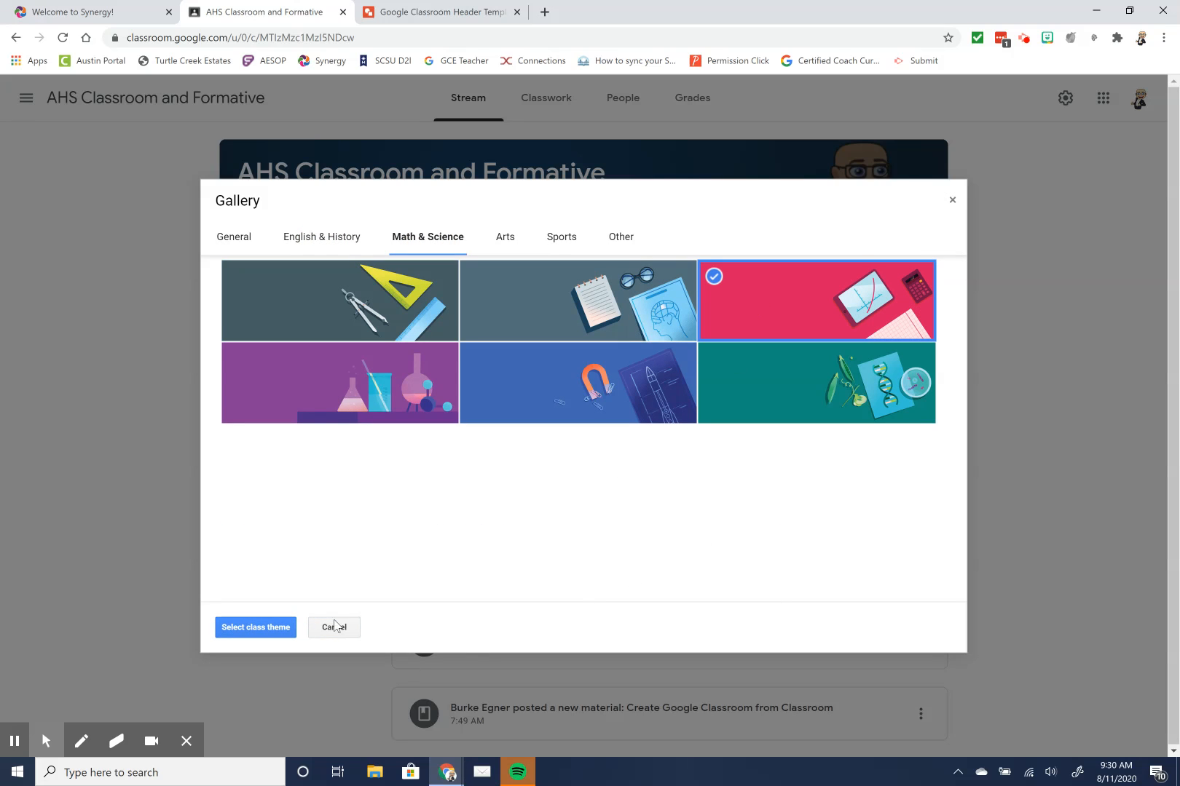
left_click(266, 627)
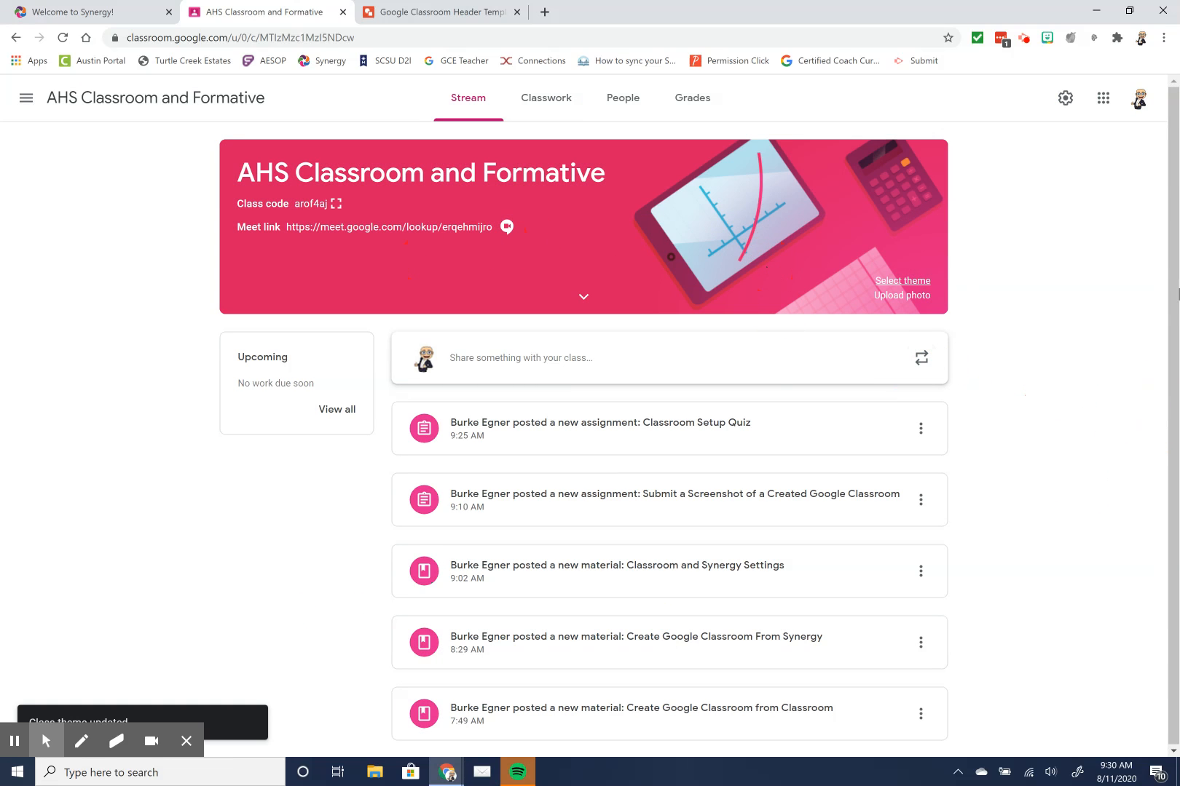
Change the class theme to the blue game controller design from the gallery's Other category.
scroll(632, 473, "down", 1)
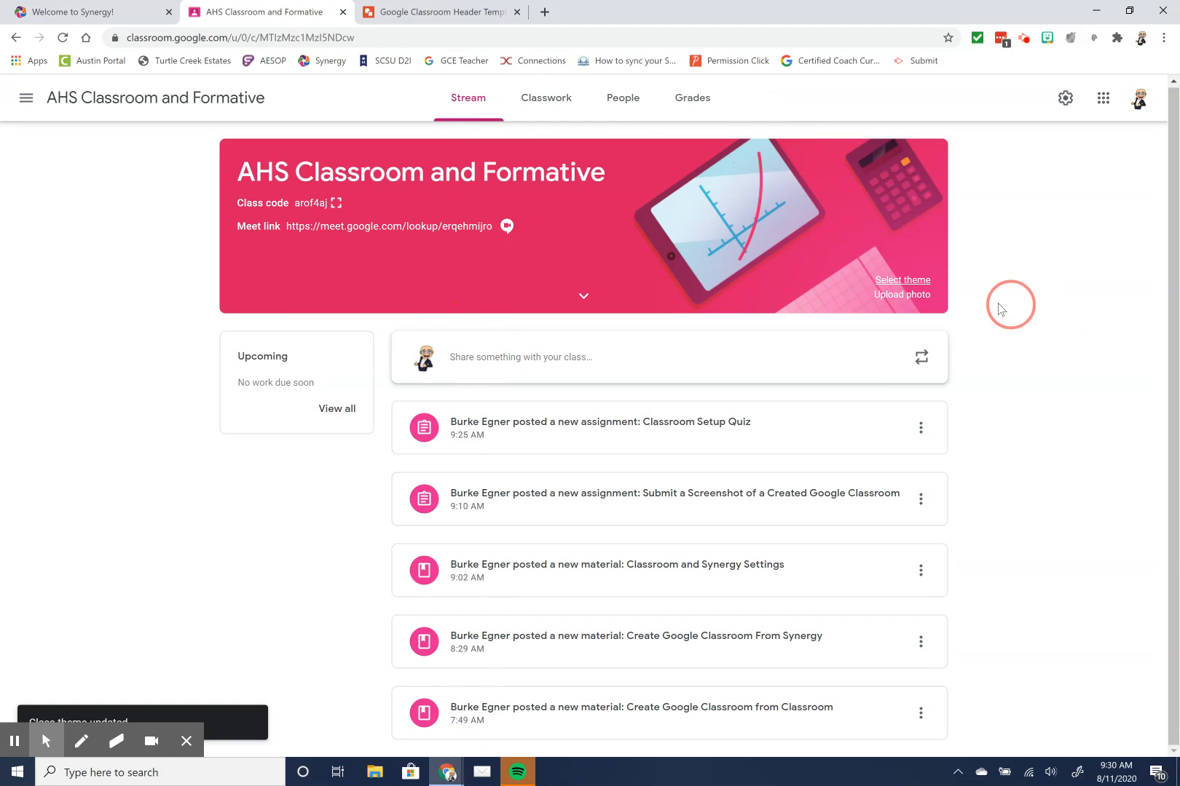
left_click(903, 280)
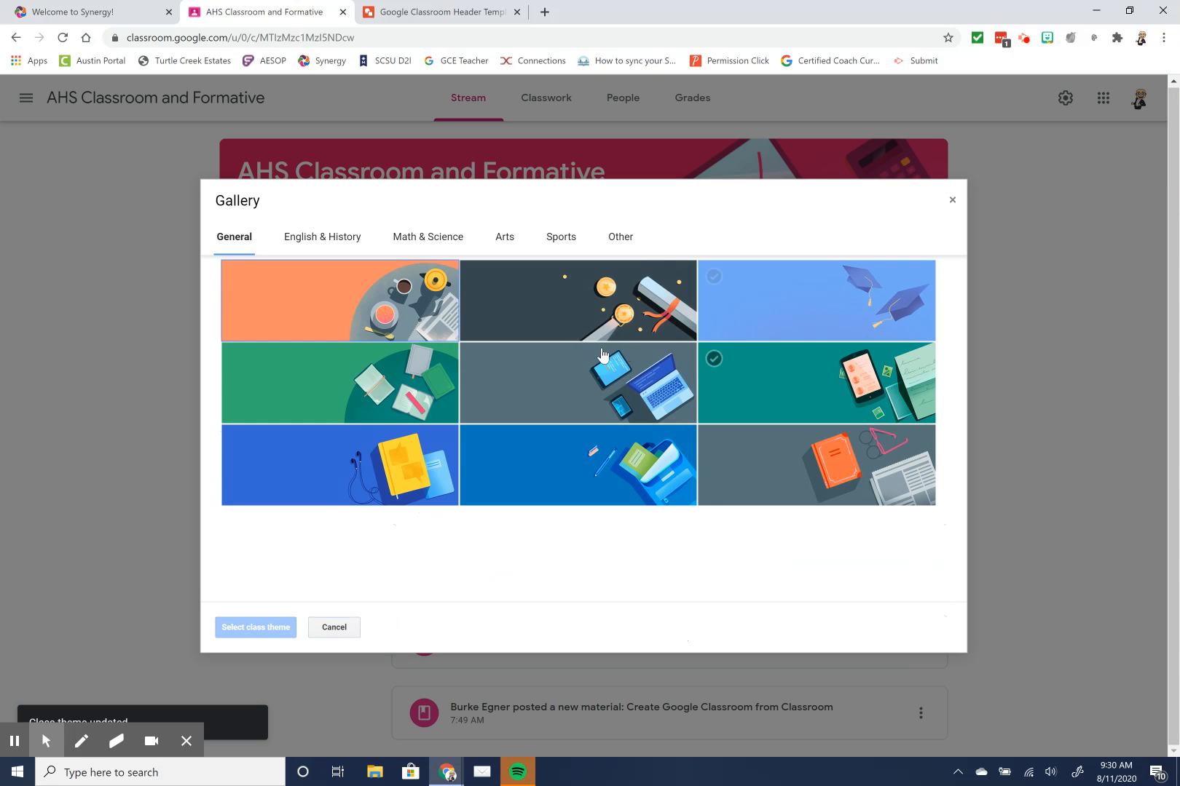
left_click(620, 238)
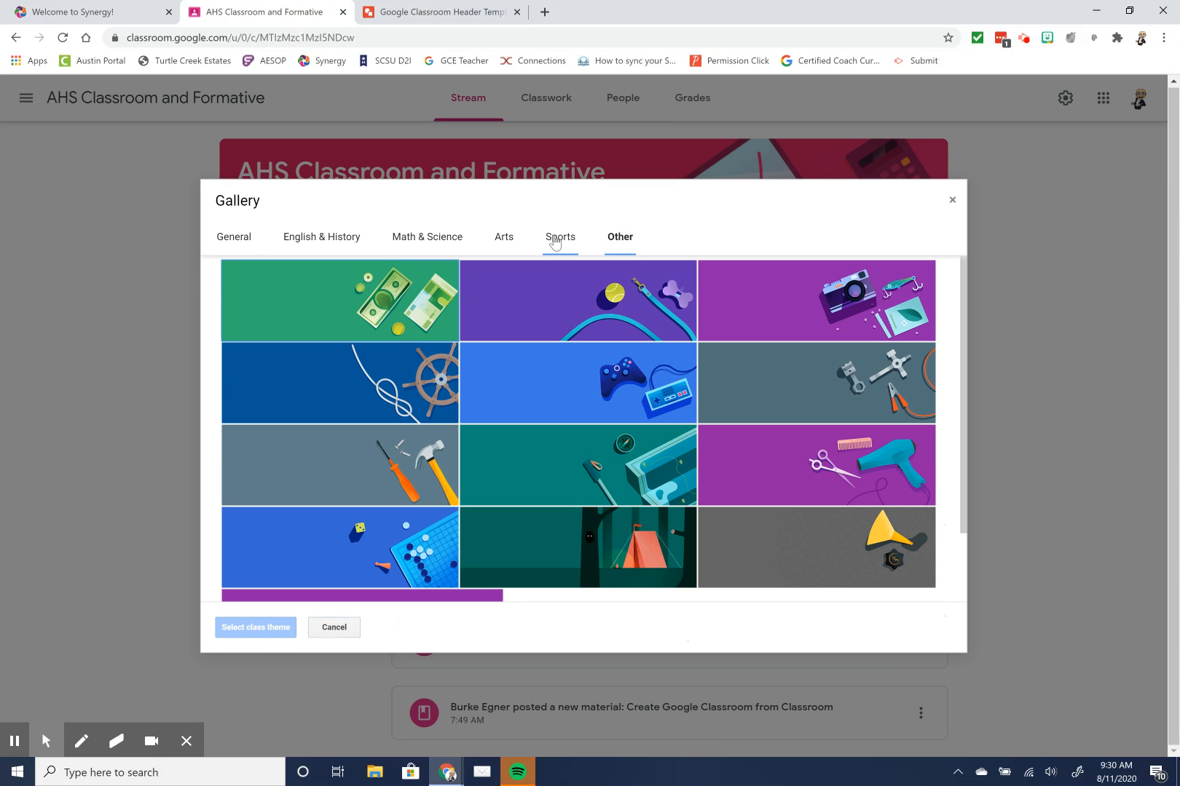
left_click(585, 390)
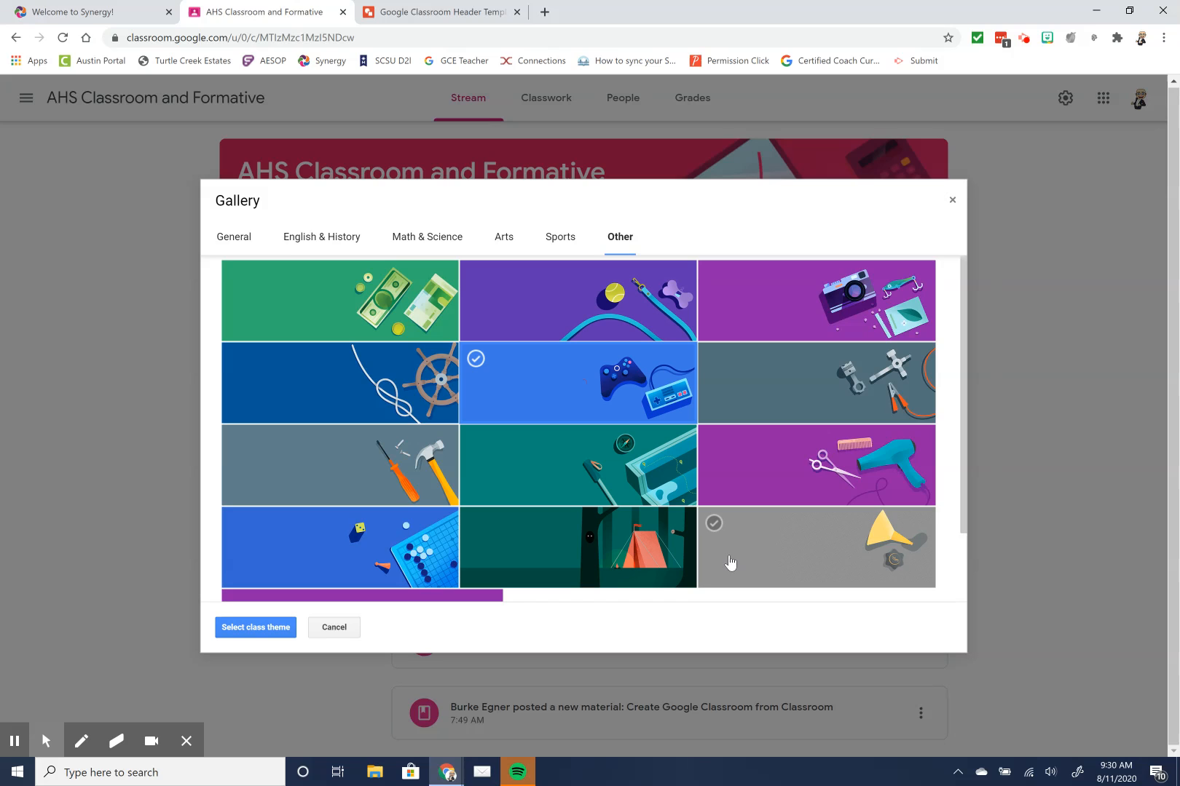
left_click(259, 626)
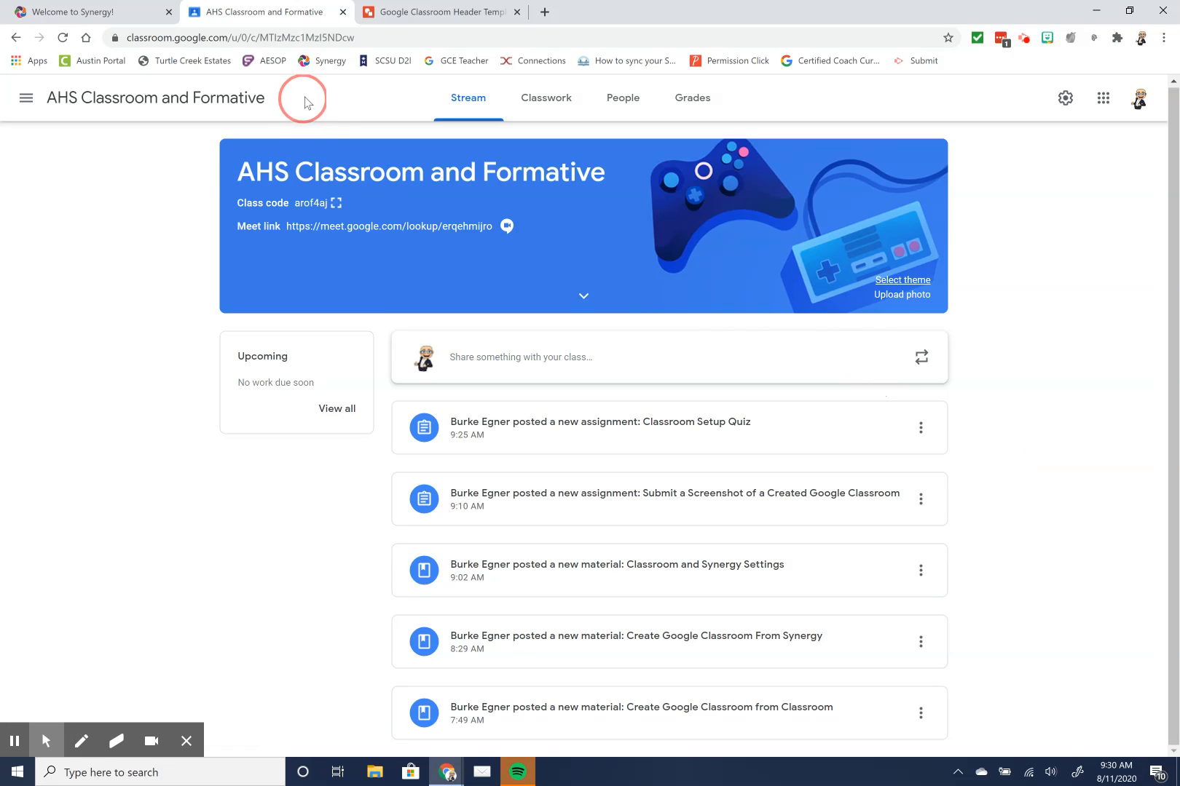
Switch to the Google Classroom Header Template drawing and set its background to solid red.
left_click(425, 16)
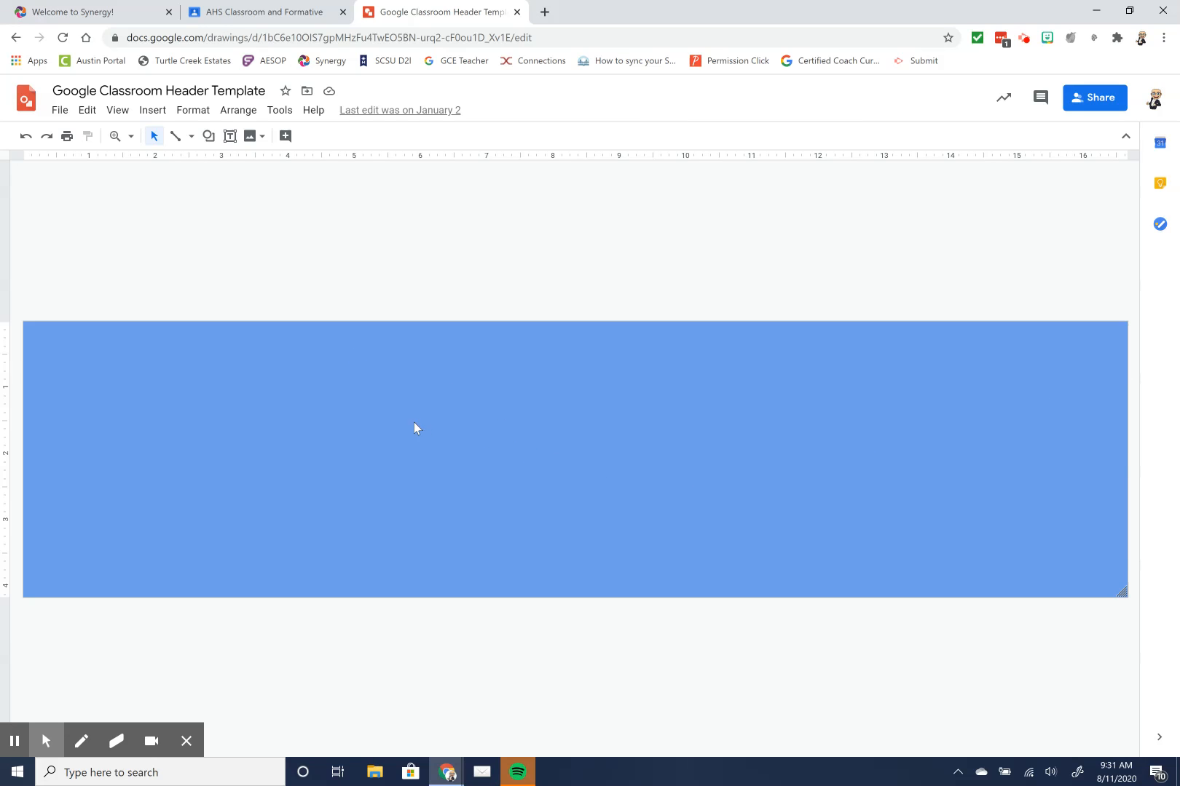
right_click(629, 444)
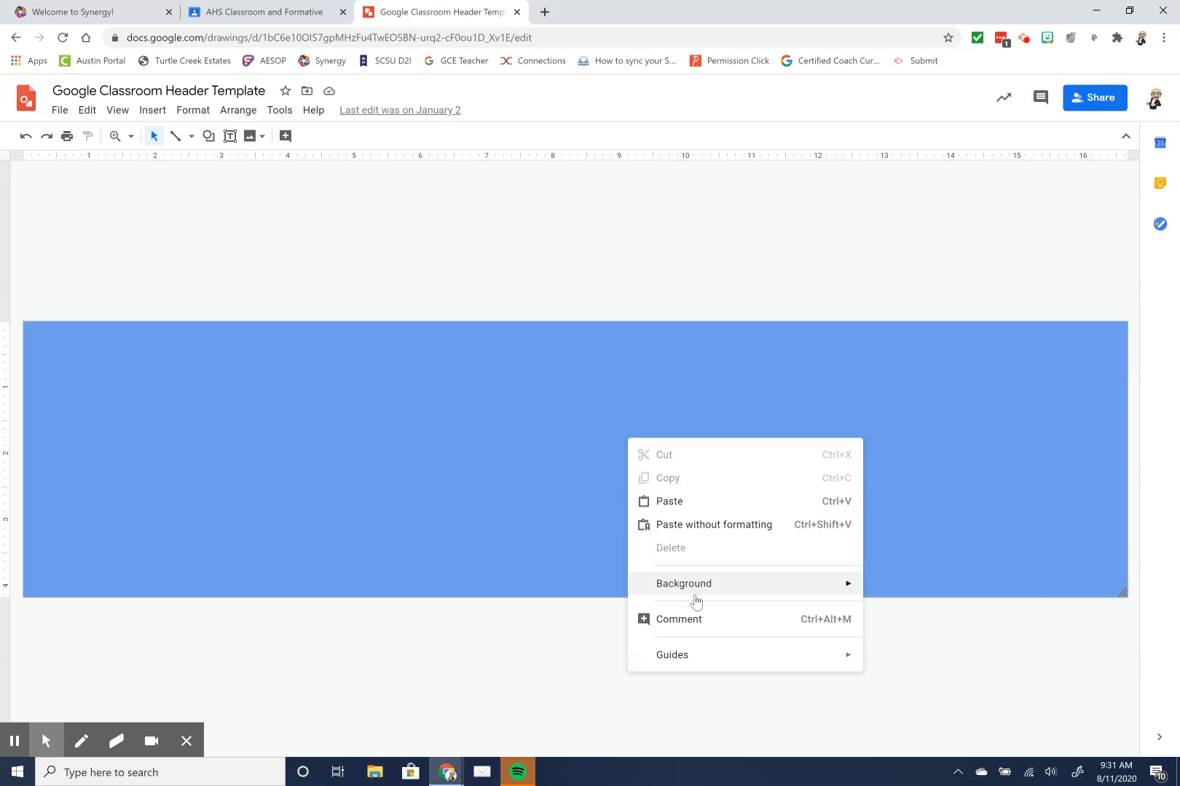
mouse_move(699, 594)
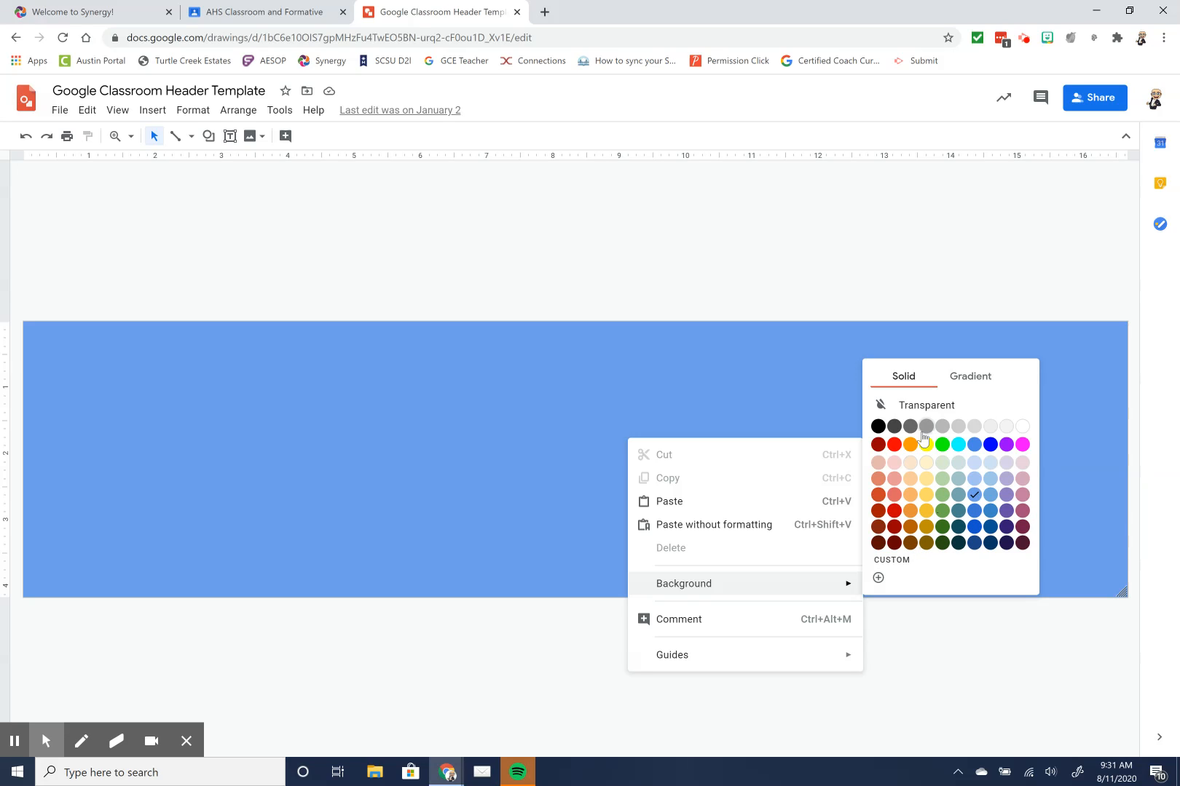
left_click(894, 512)
Start a custom gradient for the drawing's background and set its first gradient stop to red.
right_click(876, 512)
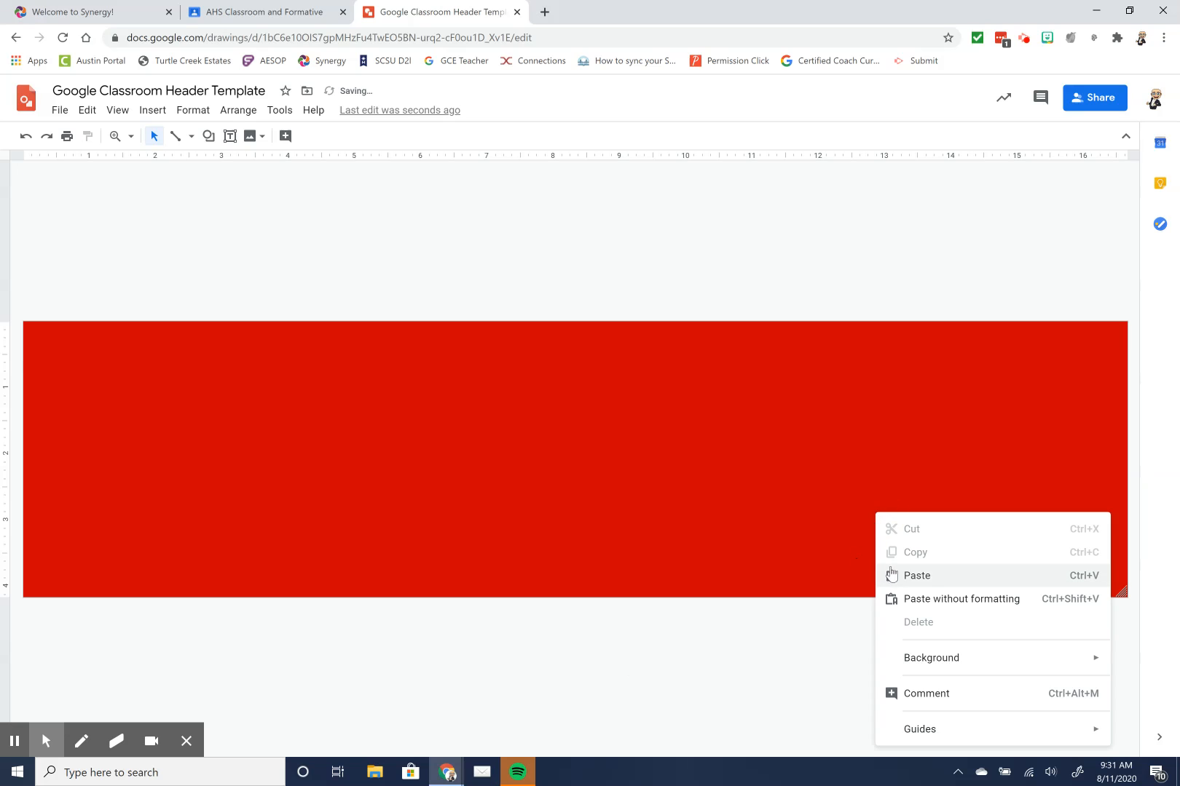
left_click(909, 657)
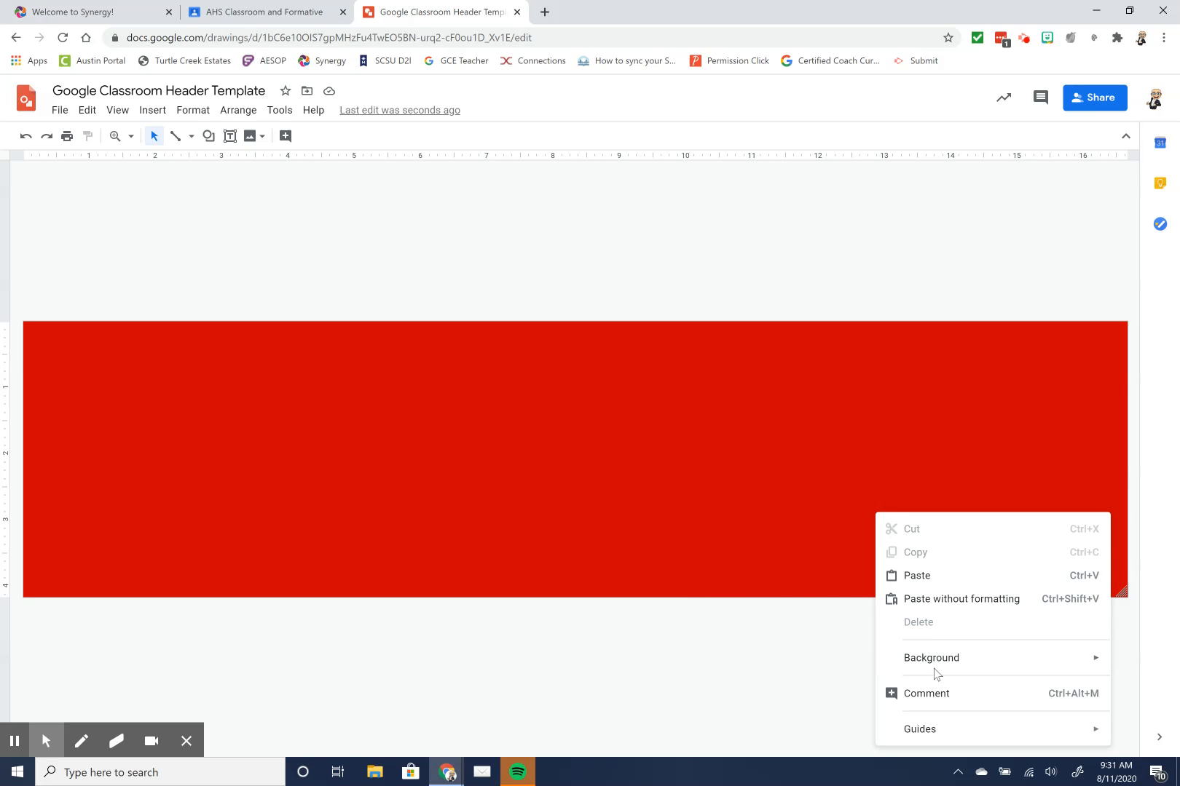
mouse_move(934, 664)
left_click(827, 455)
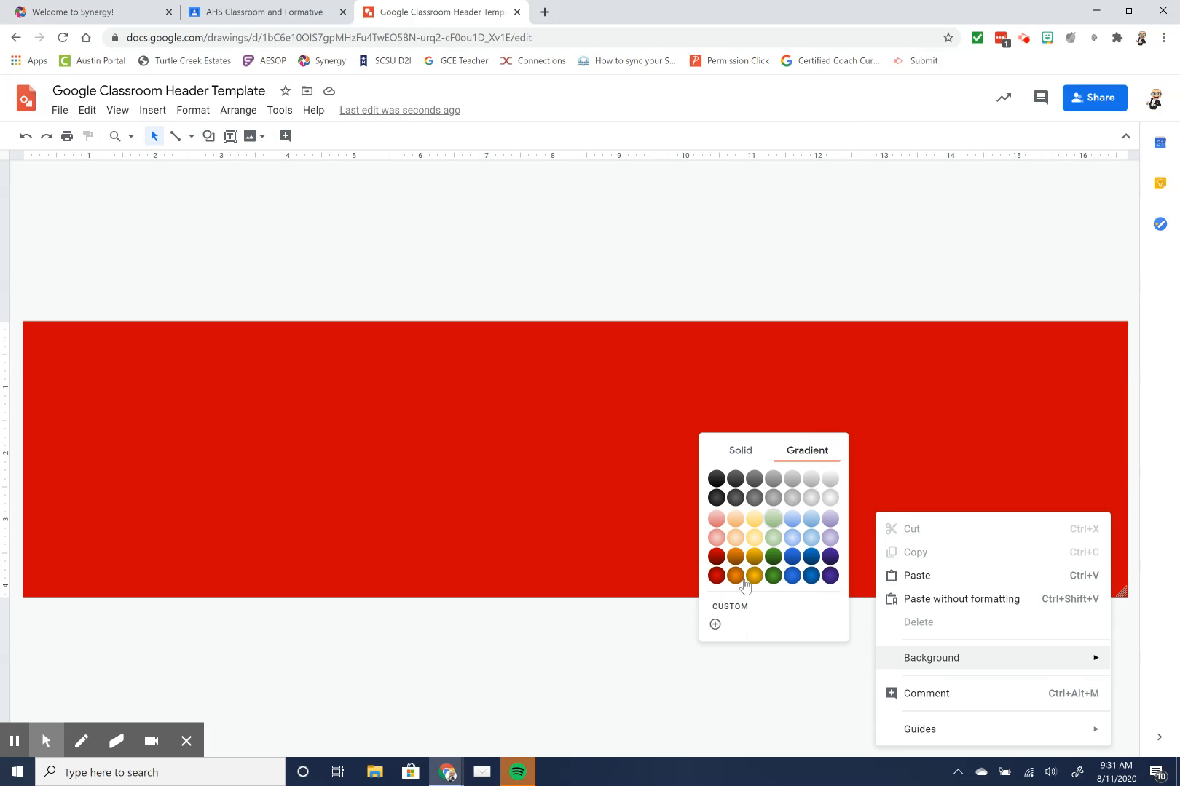
left_click(737, 610)
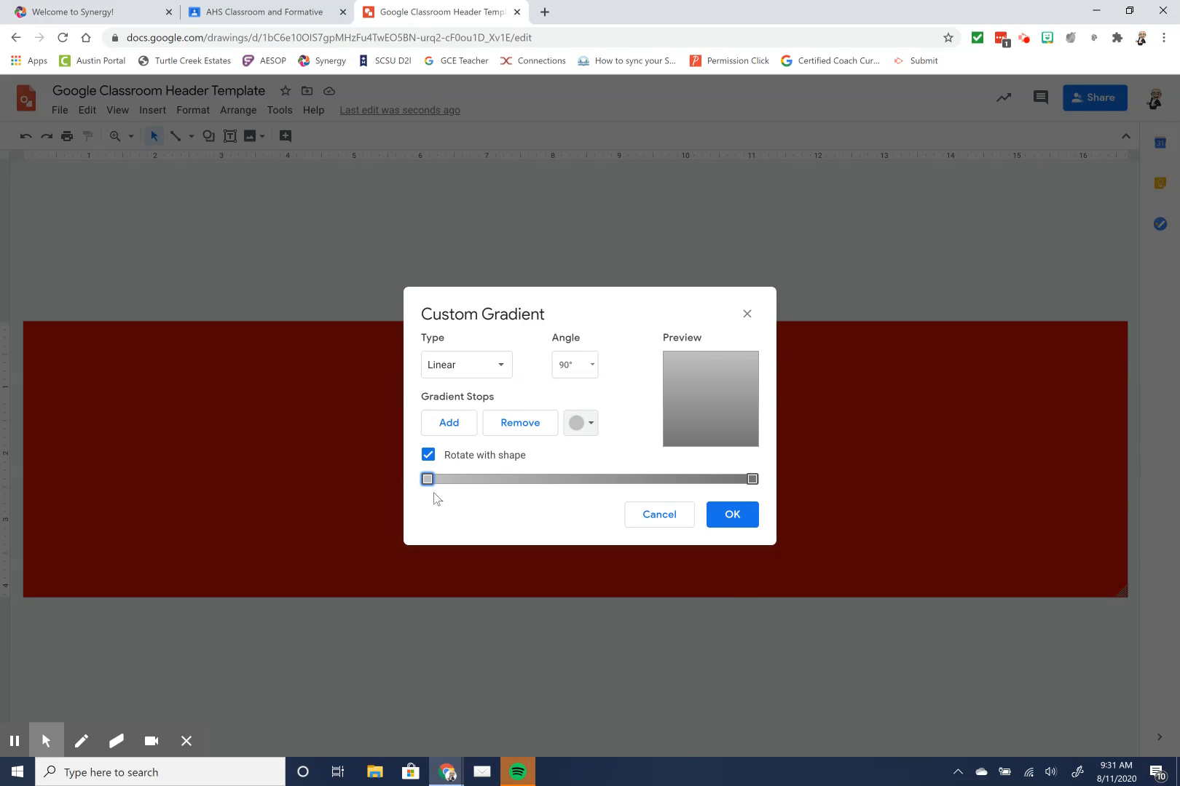
left_click(579, 424)
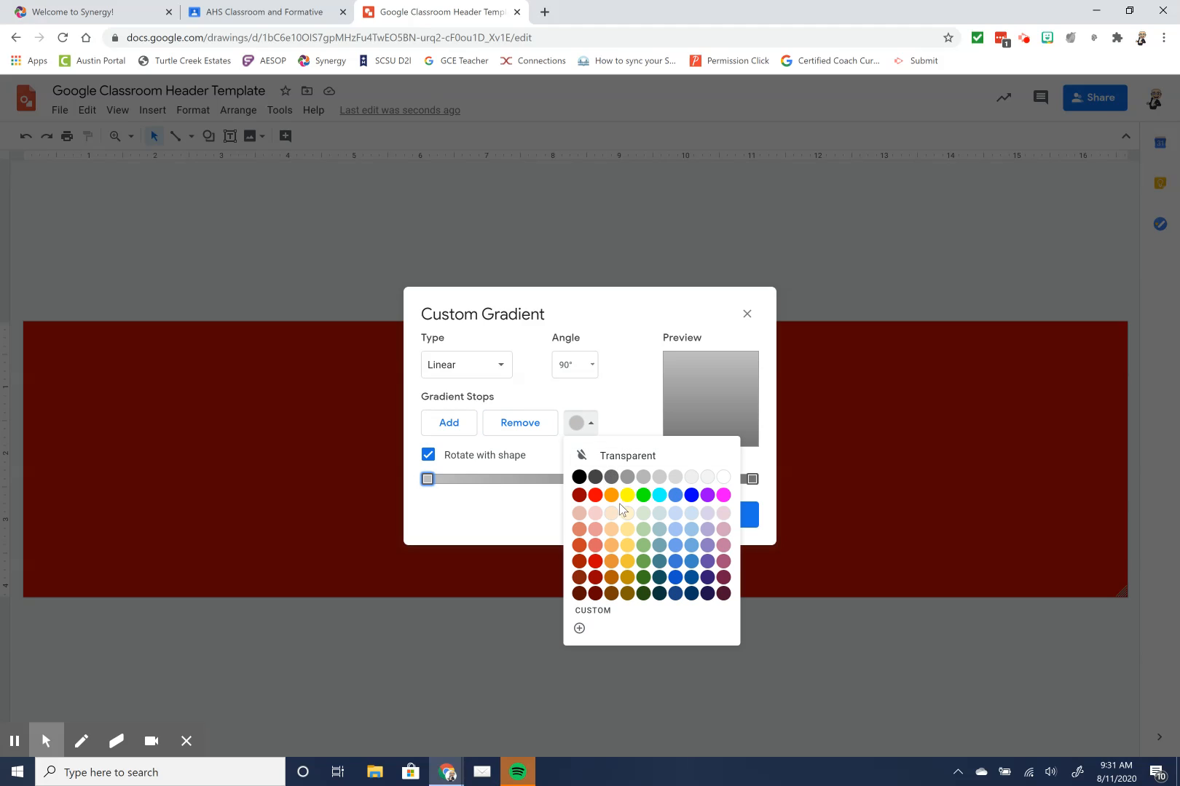
left_click(595, 496)
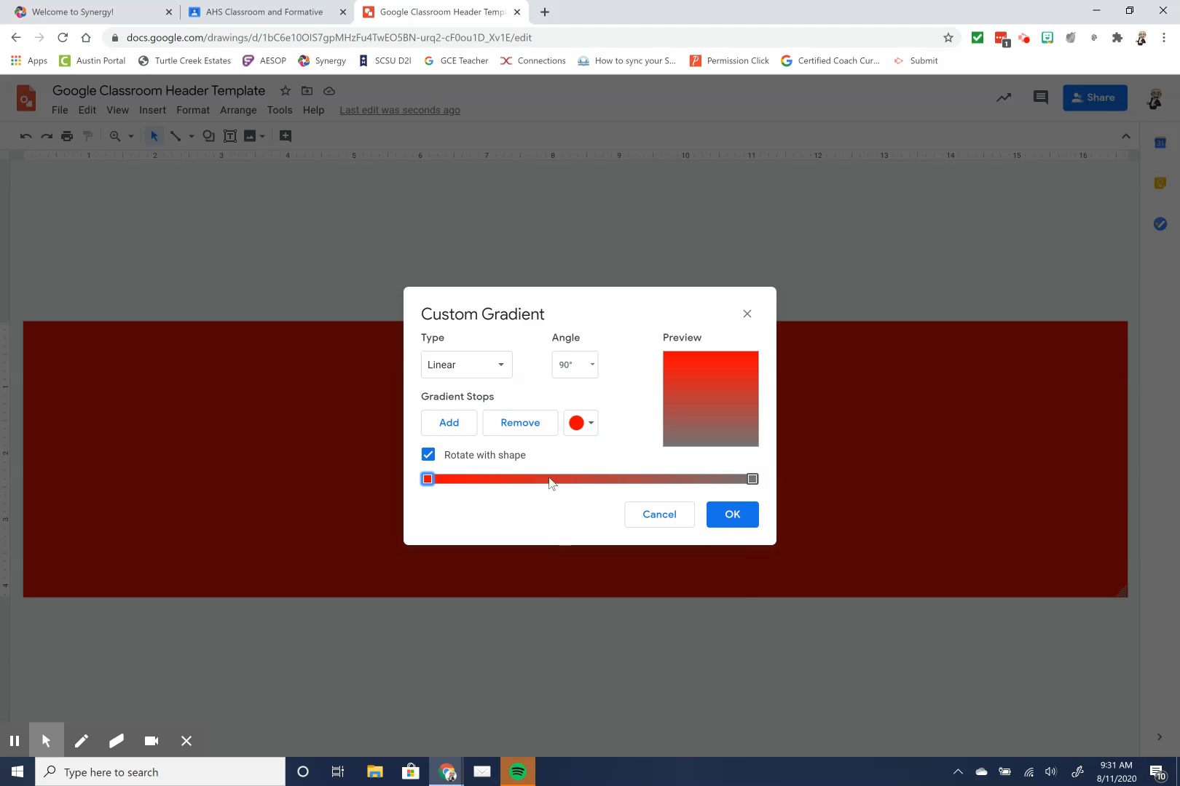
Set the custom gradient's angle to 45° and try different positions for its two gradient stops.
left_click(592, 364)
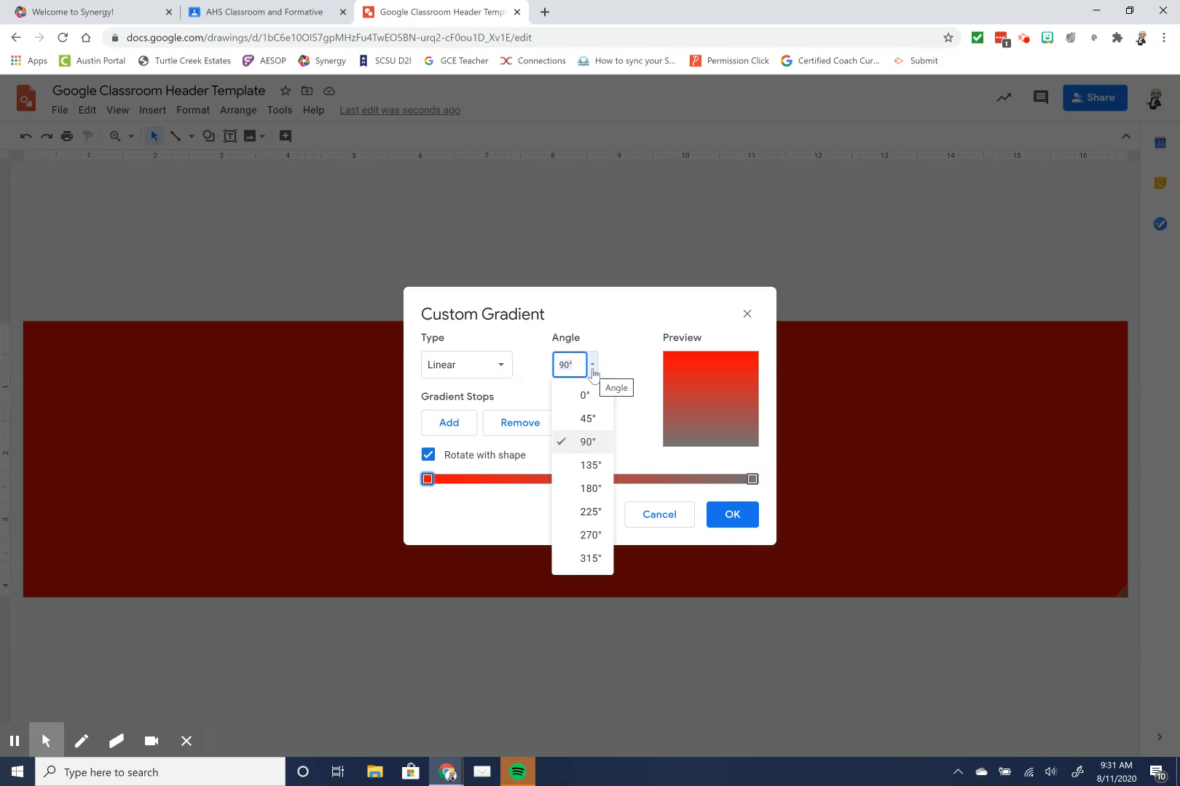
left_click(591, 418)
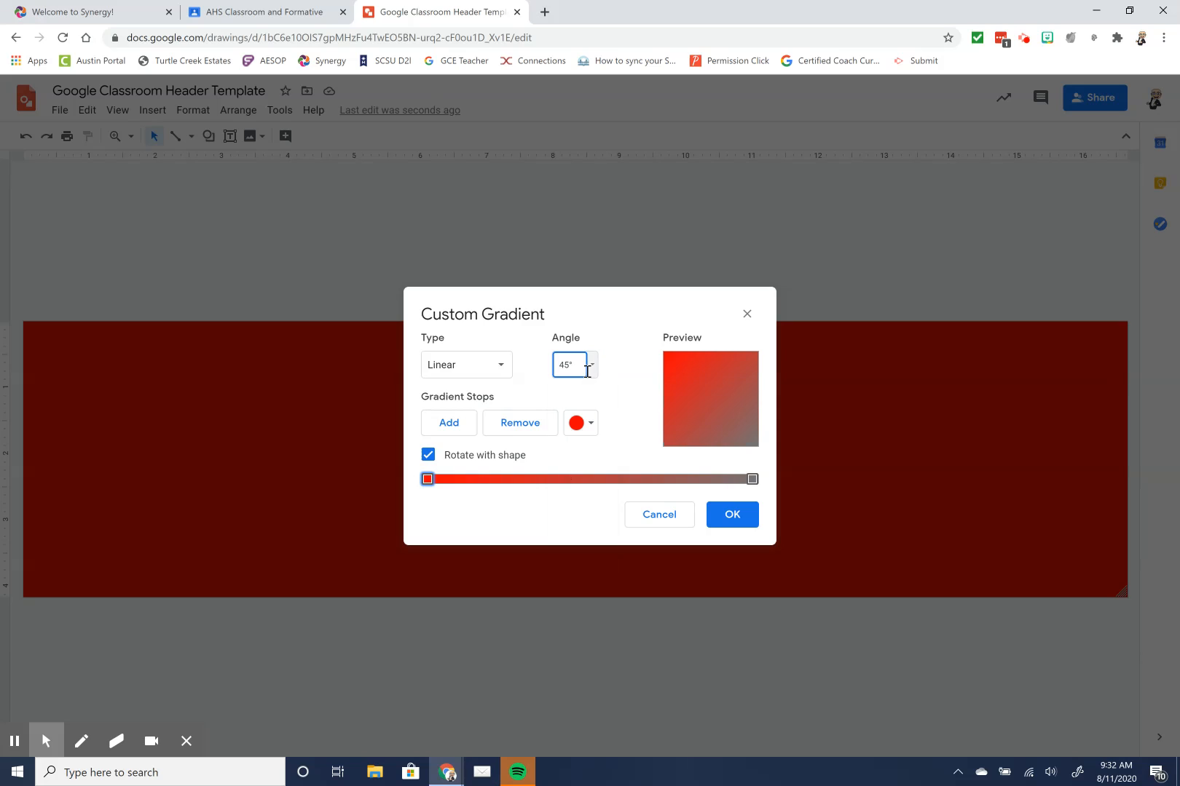
left_click_drag(429, 483, 577, 475)
left_click_drag(427, 484, 480, 476)
left_click_drag(752, 479, 688, 482)
Try the Radial gradient type, switch back to Linear and discard the custom gradient.
left_click(489, 364)
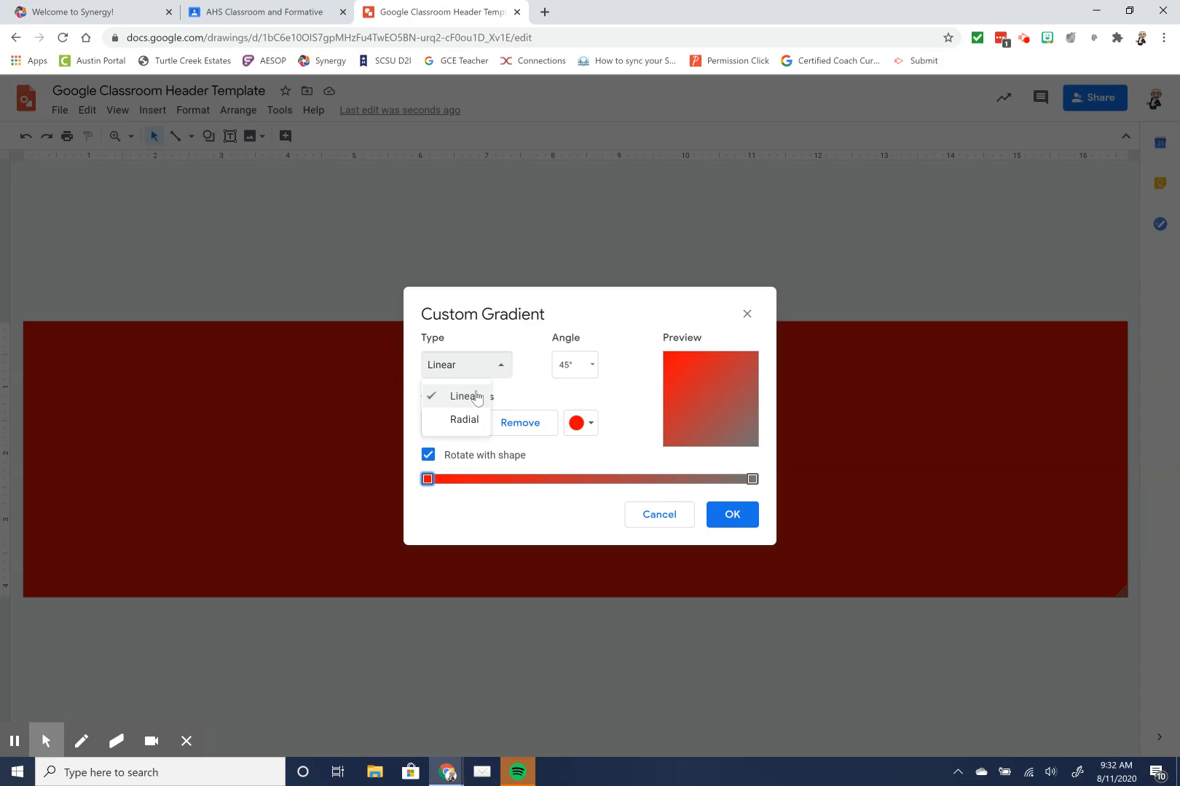
left_click(466, 420)
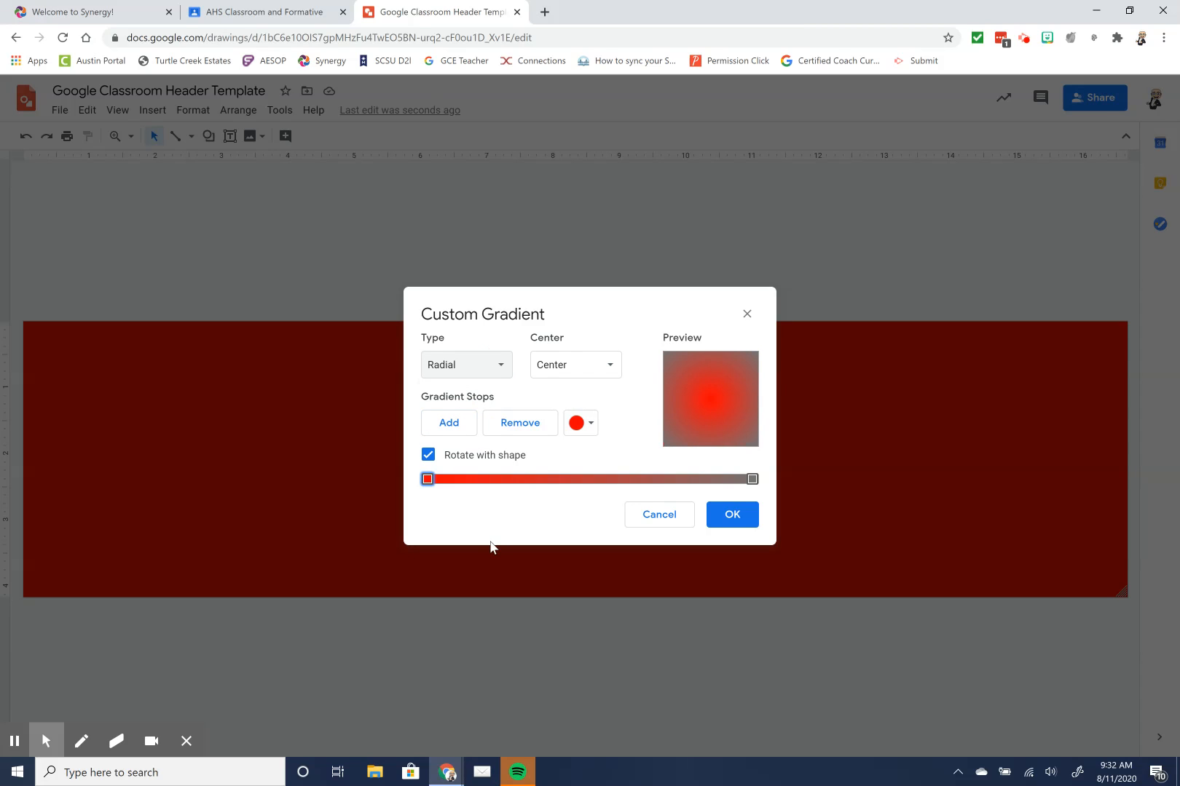
left_click(499, 364)
left_click(481, 393)
left_click(659, 514)
Fill the drawing's background with the preset light red linear gradient.
right_click(918, 502)
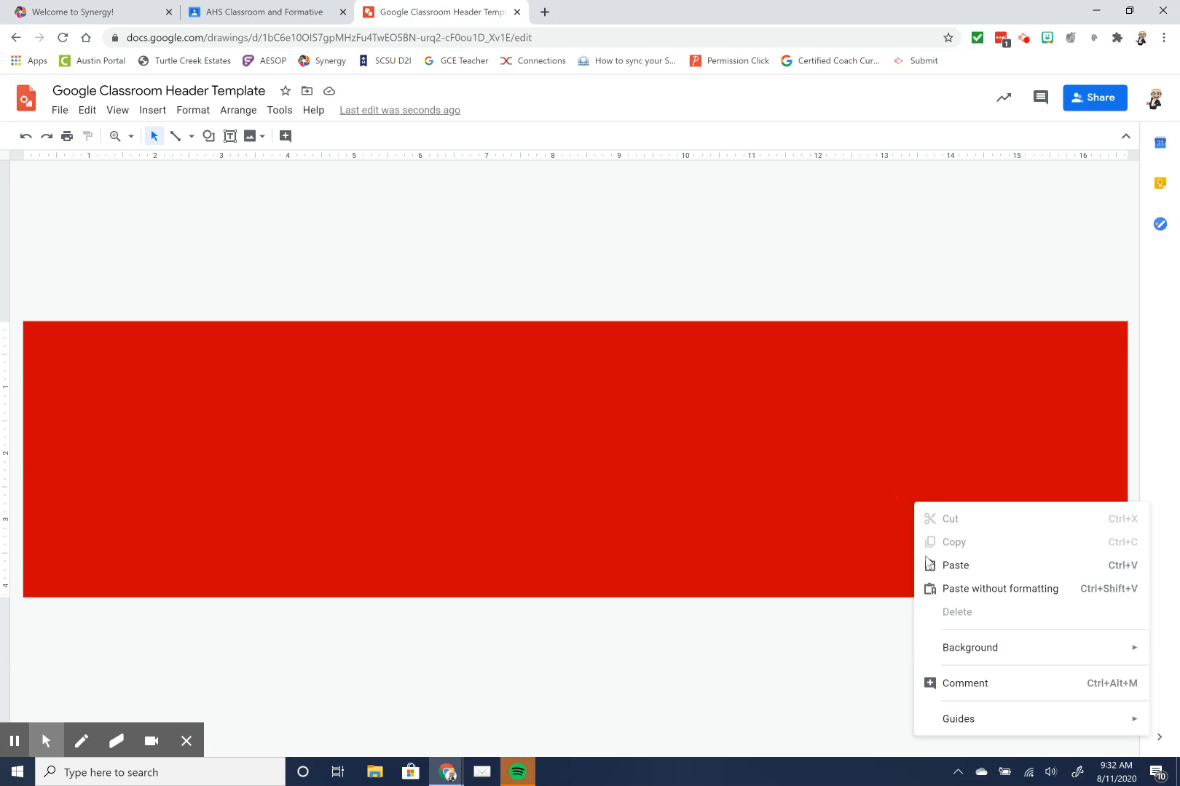
left_click(941, 648)
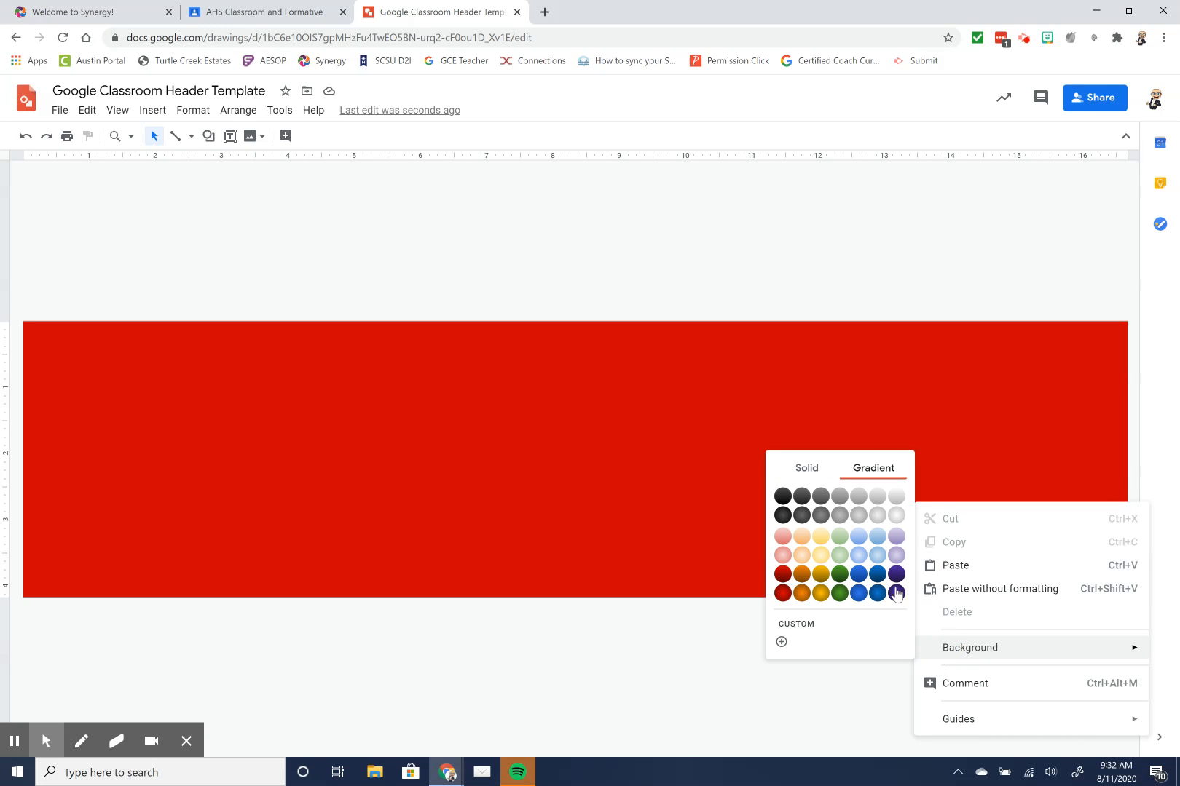
left_click(783, 537)
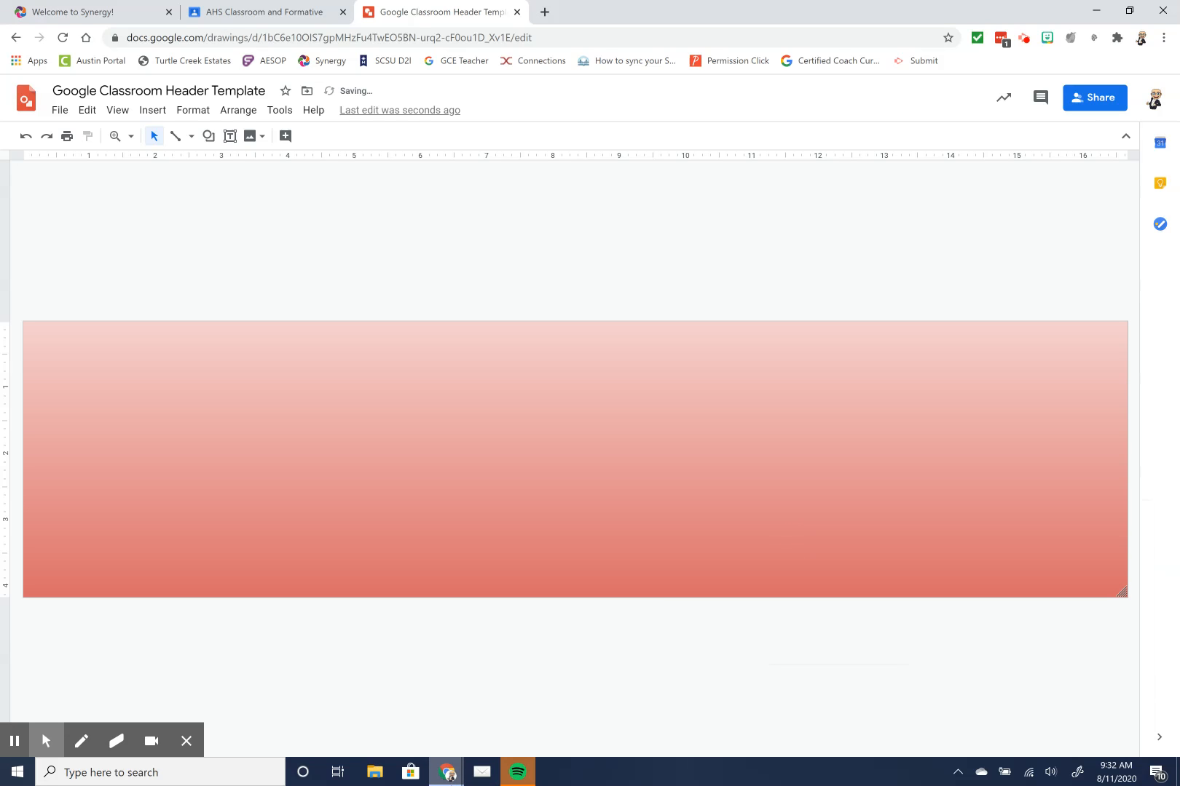
Search Bitmoji for "book" and save the avatar reading on a stack of books to the Desktop as textbook.
mouse_move(447, 772)
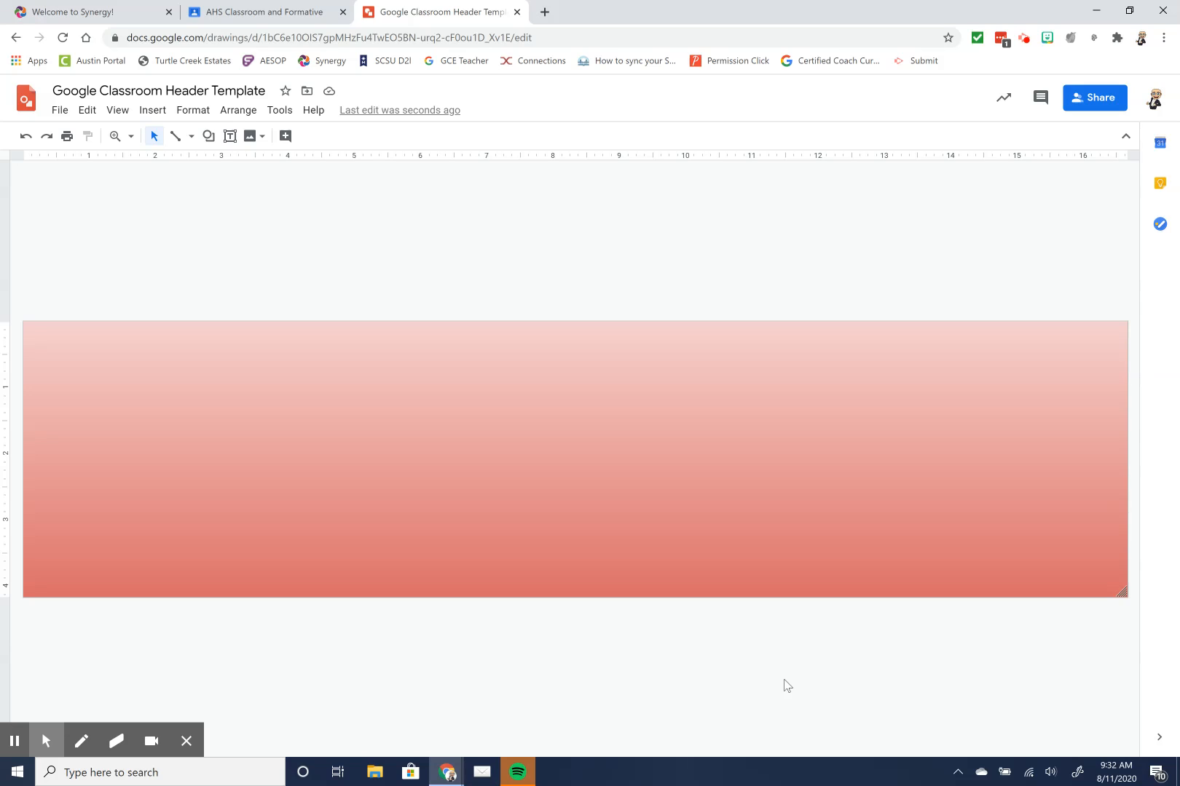
left_click(1047, 38)
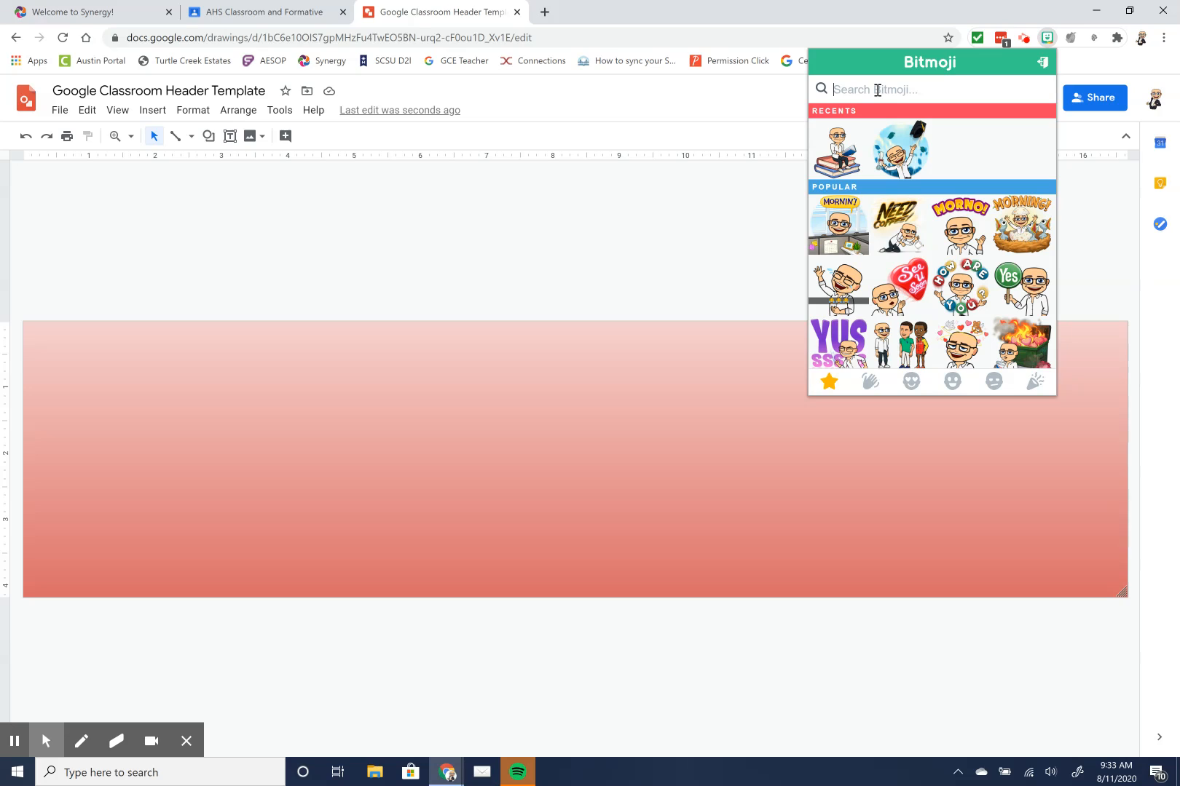
type("book")
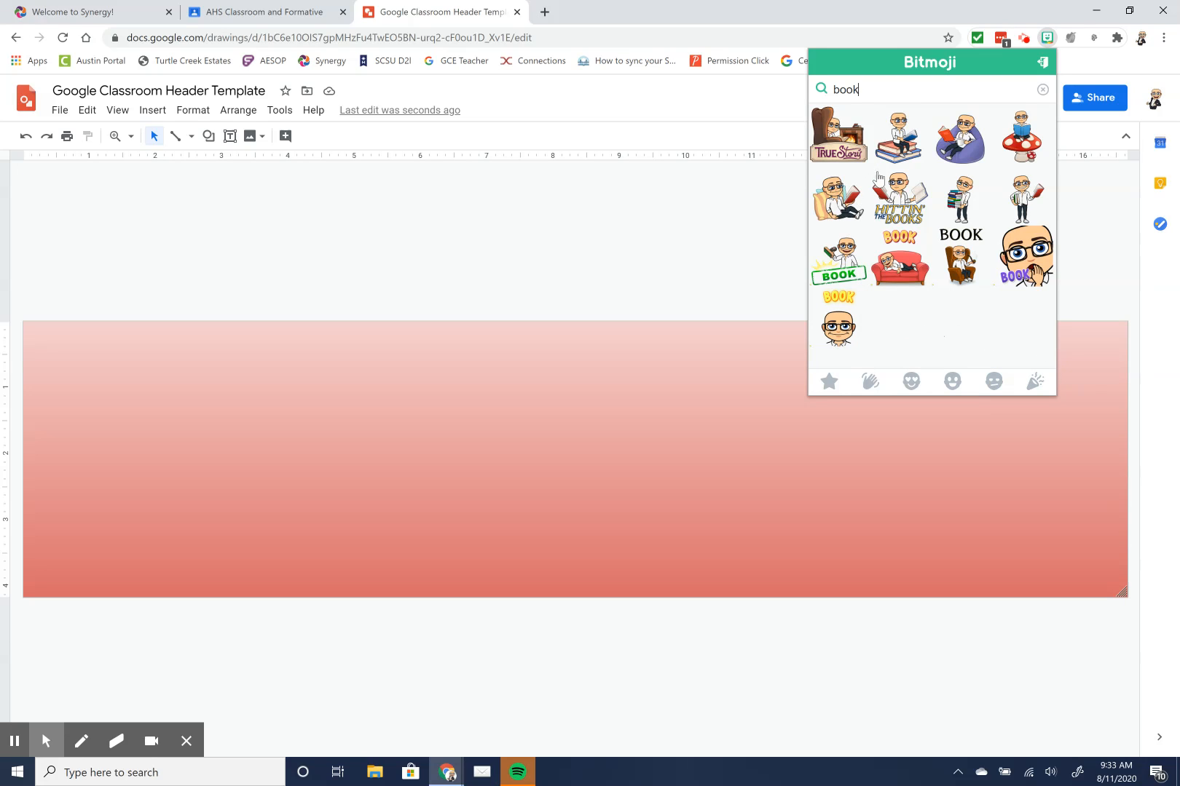
left_click(900, 151)
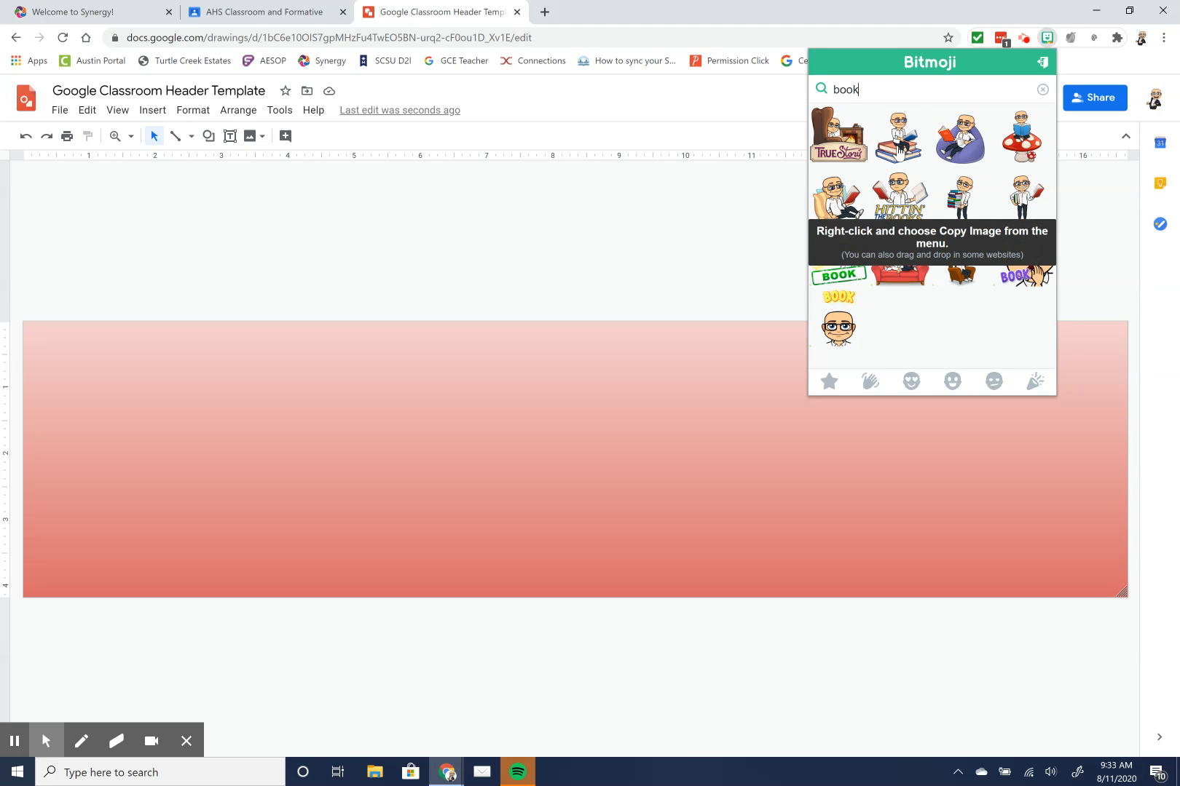
right_click(900, 151)
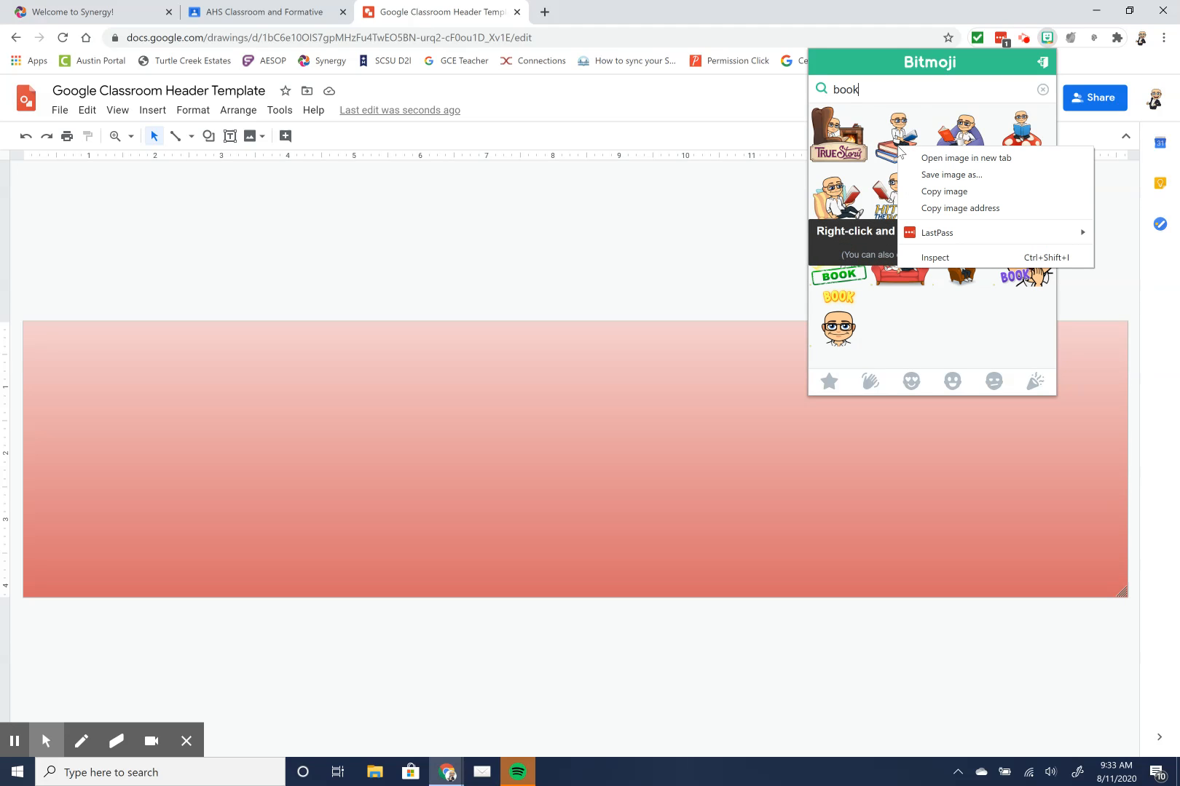
left_click(939, 175)
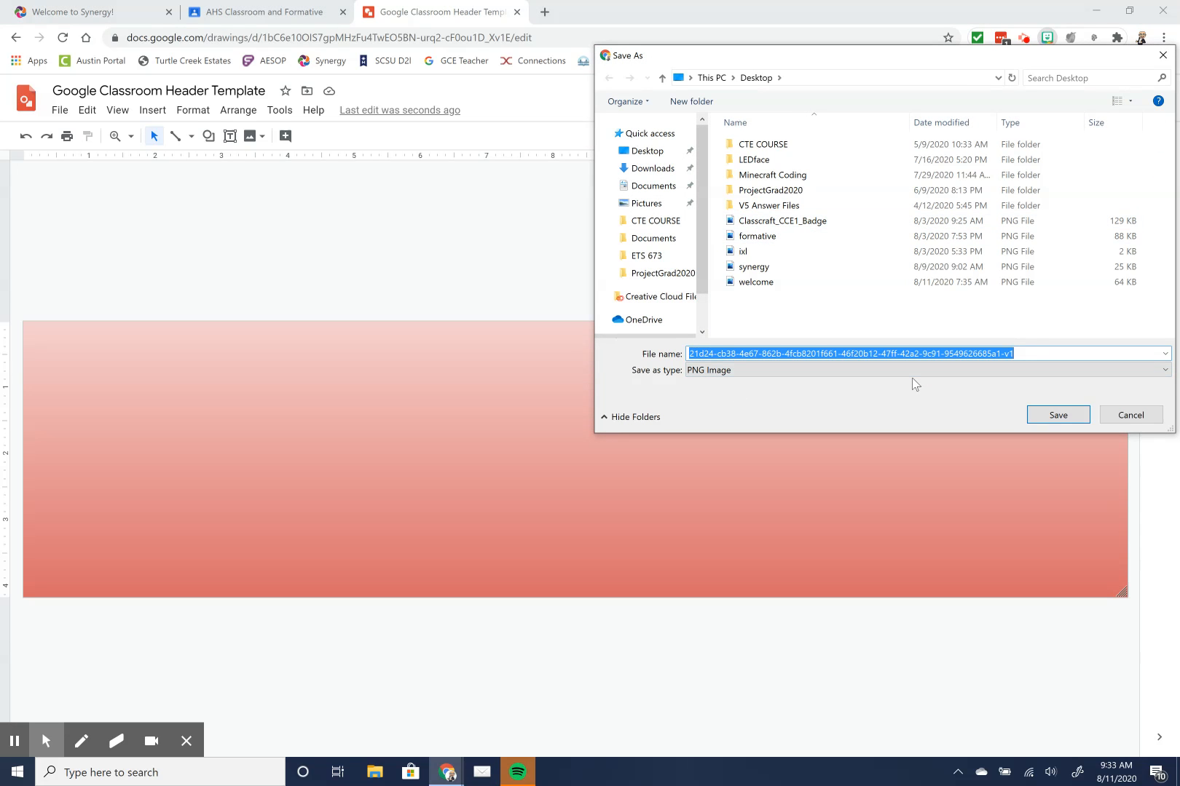
type("textbook")
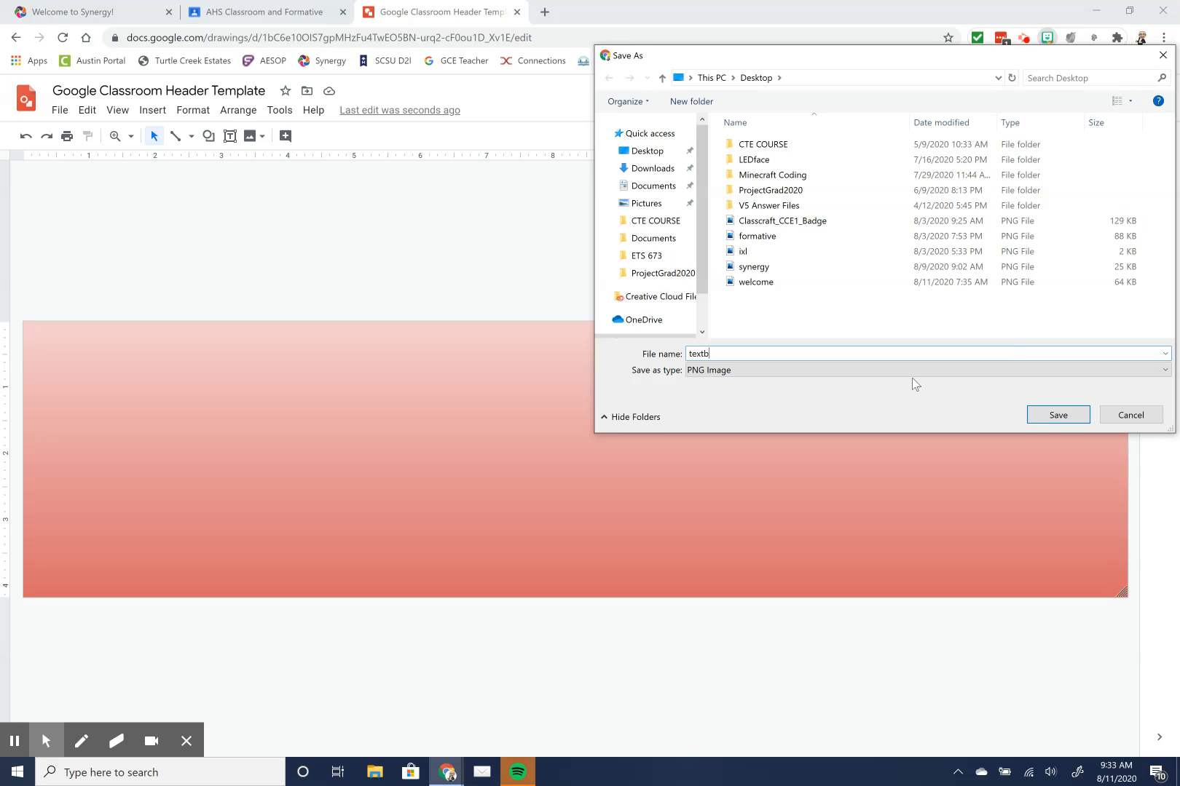
left_click(1070, 421)
left_click(620, 243)
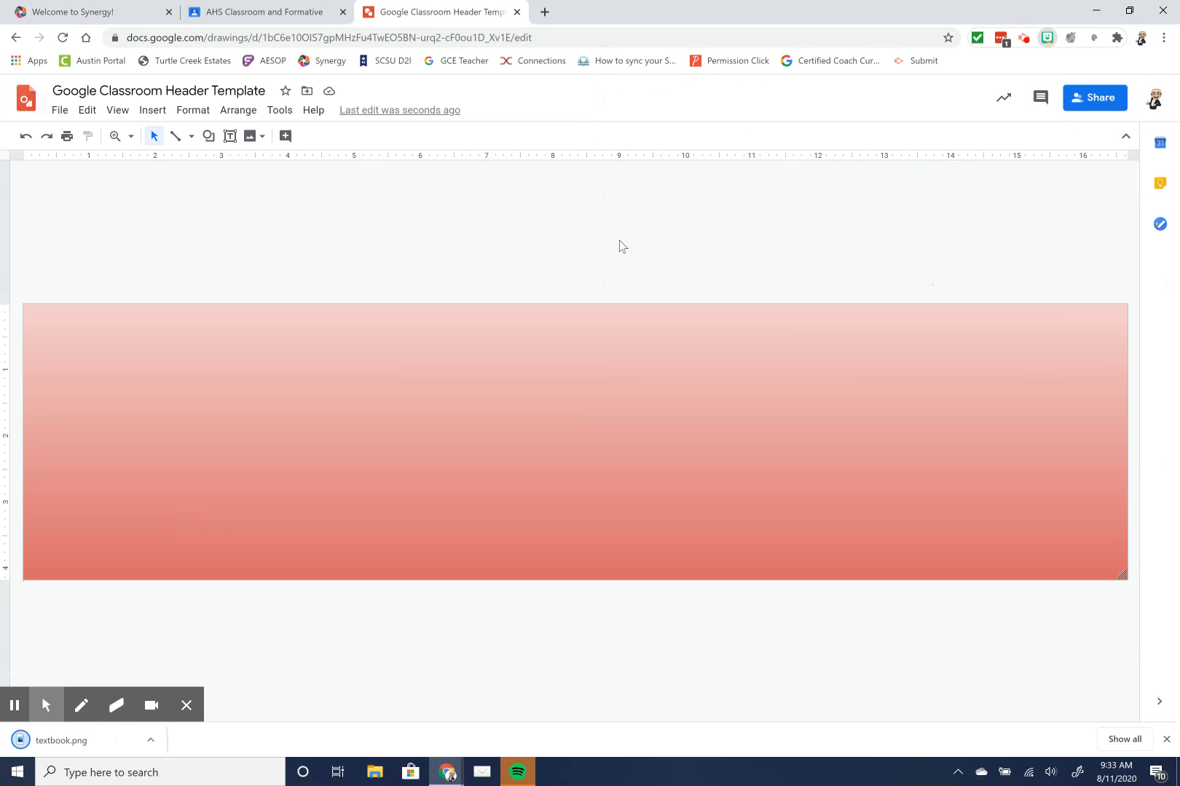
Insert the textbook image from the computer's Desktop folder into the drawing.
left_click(149, 113)
mouse_move(171, 137)
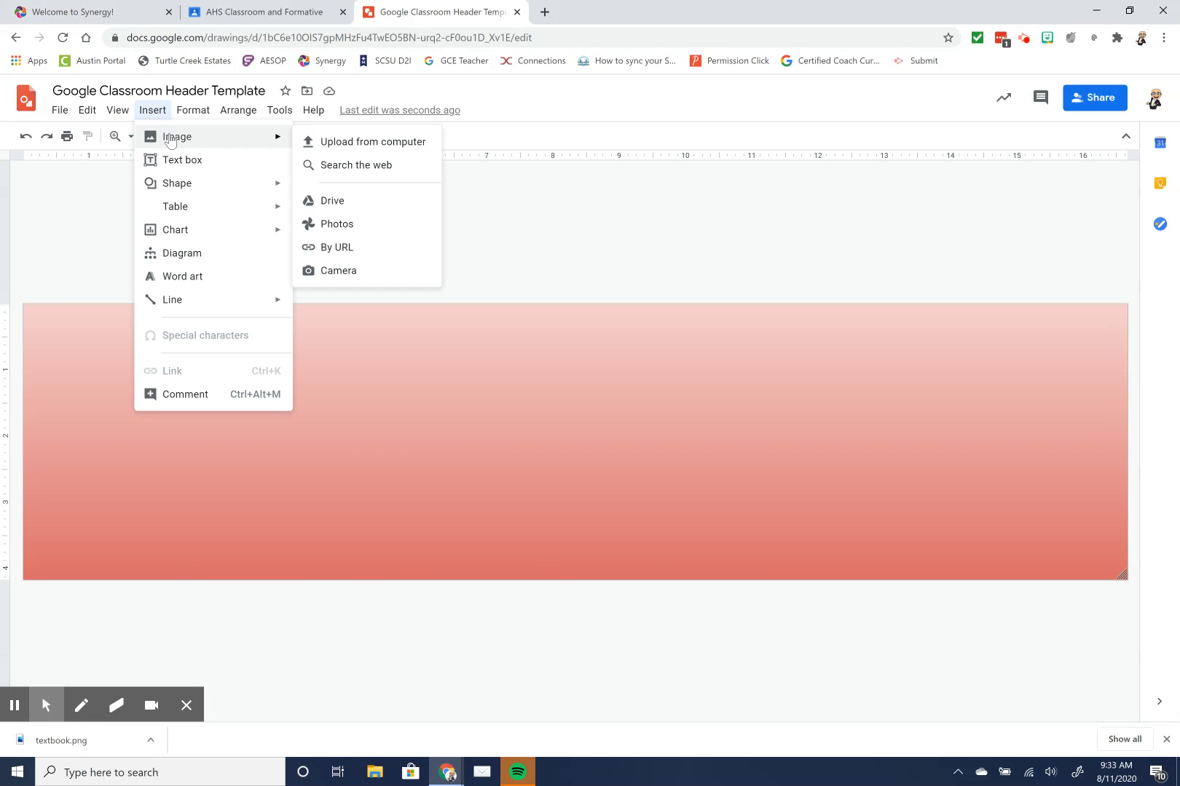
left_click(380, 151)
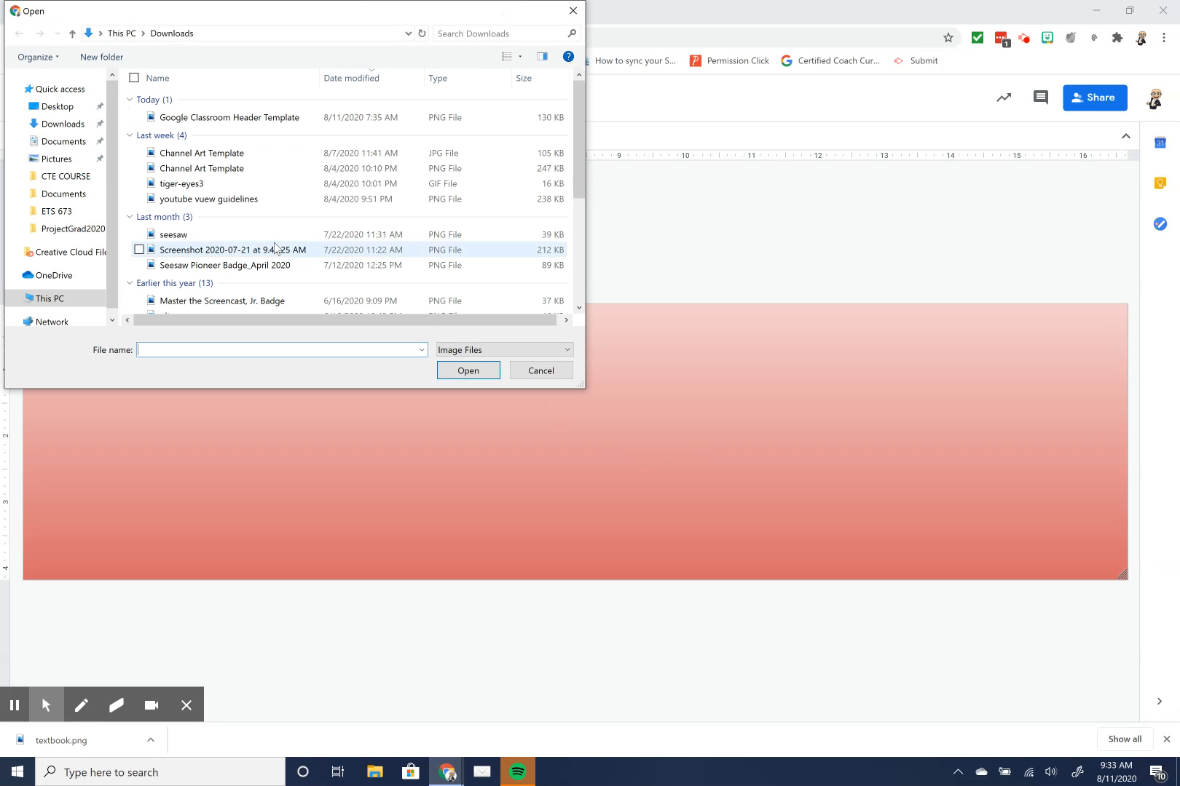
left_click(62, 126)
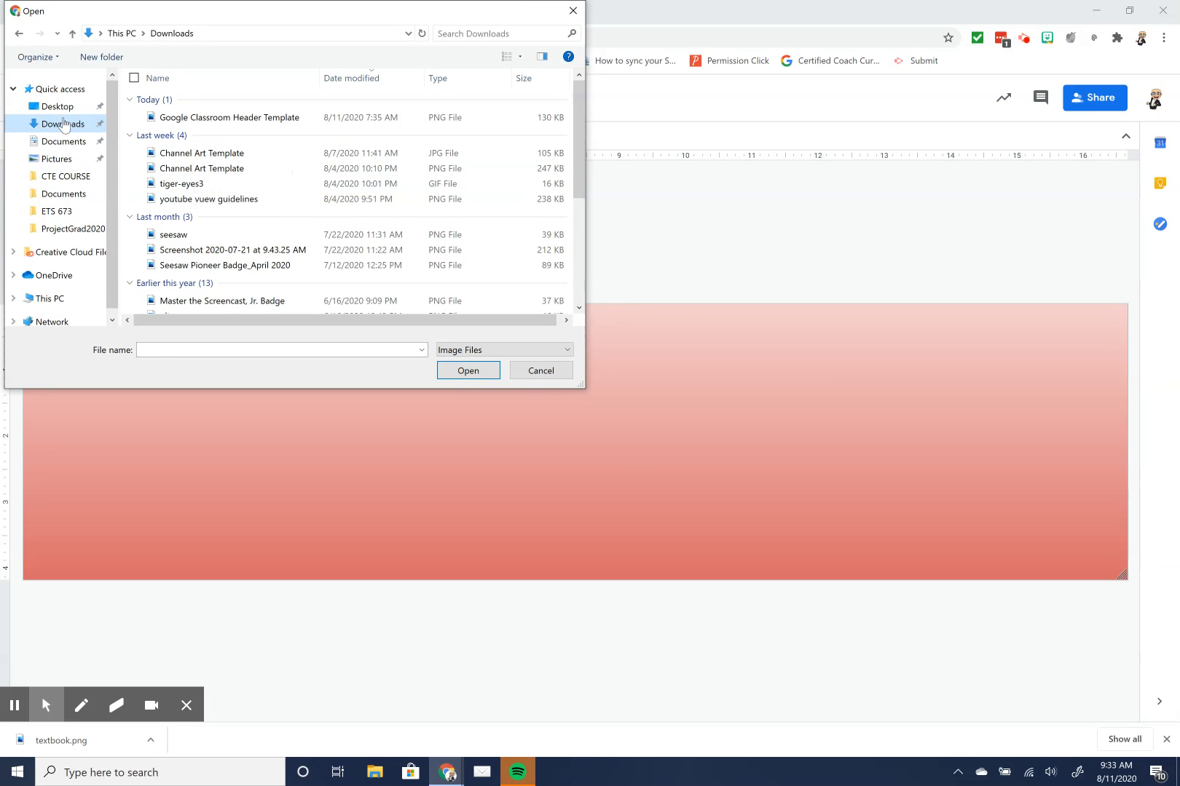
left_click(58, 107)
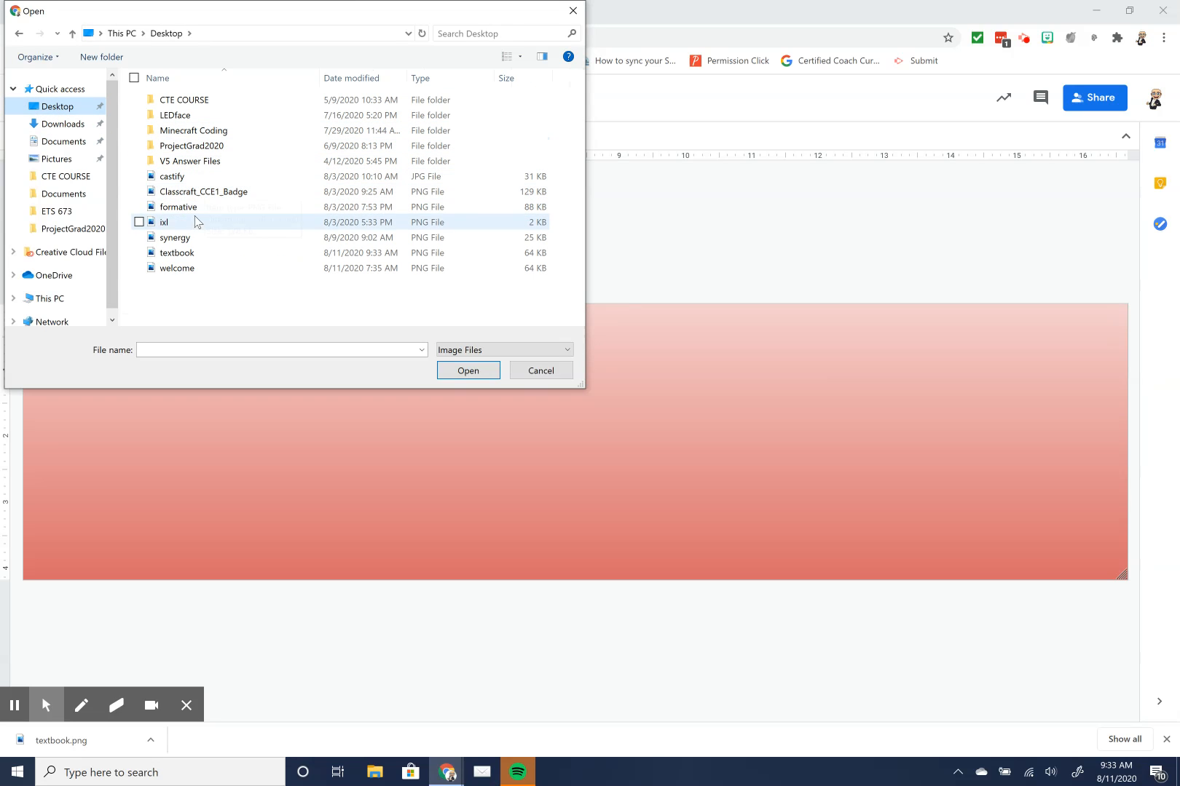
left_click(177, 252)
left_click(483, 371)
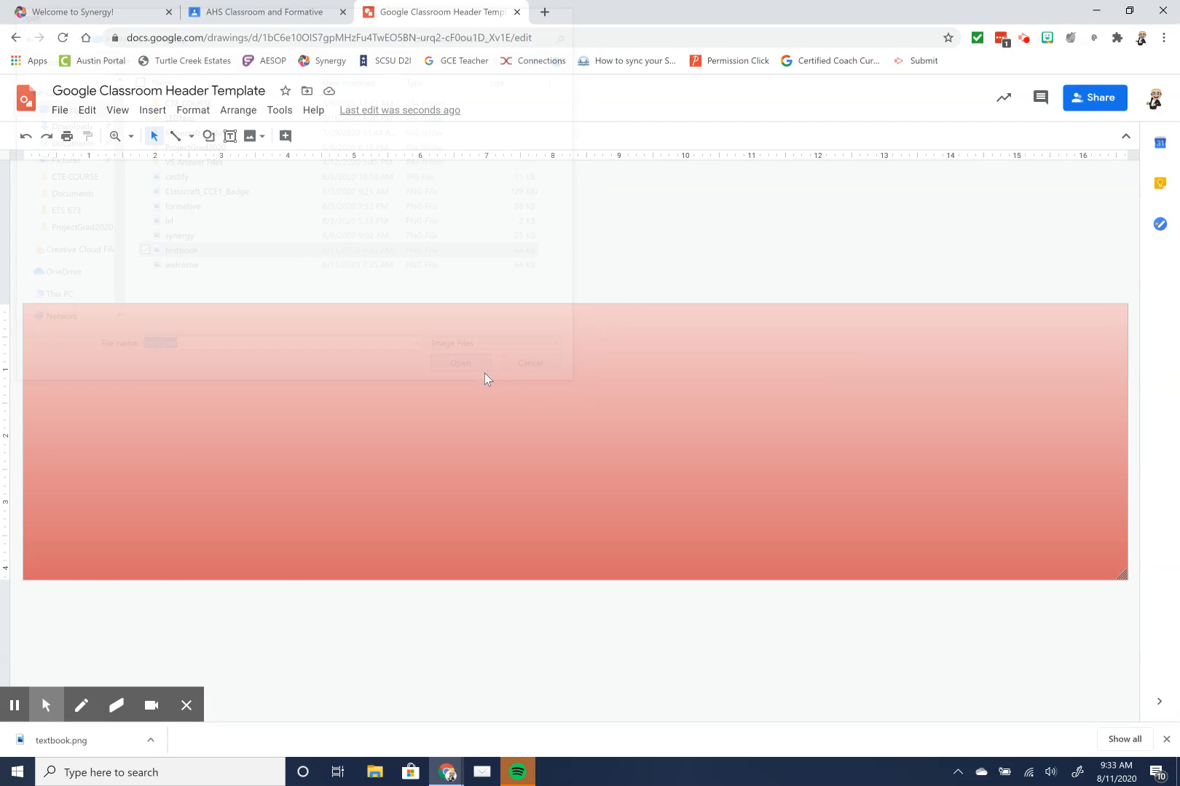
Move the reading avatar to the right end of the banner and shrink it to fit inside with some margin.
left_click_drag(206, 474, 999, 473)
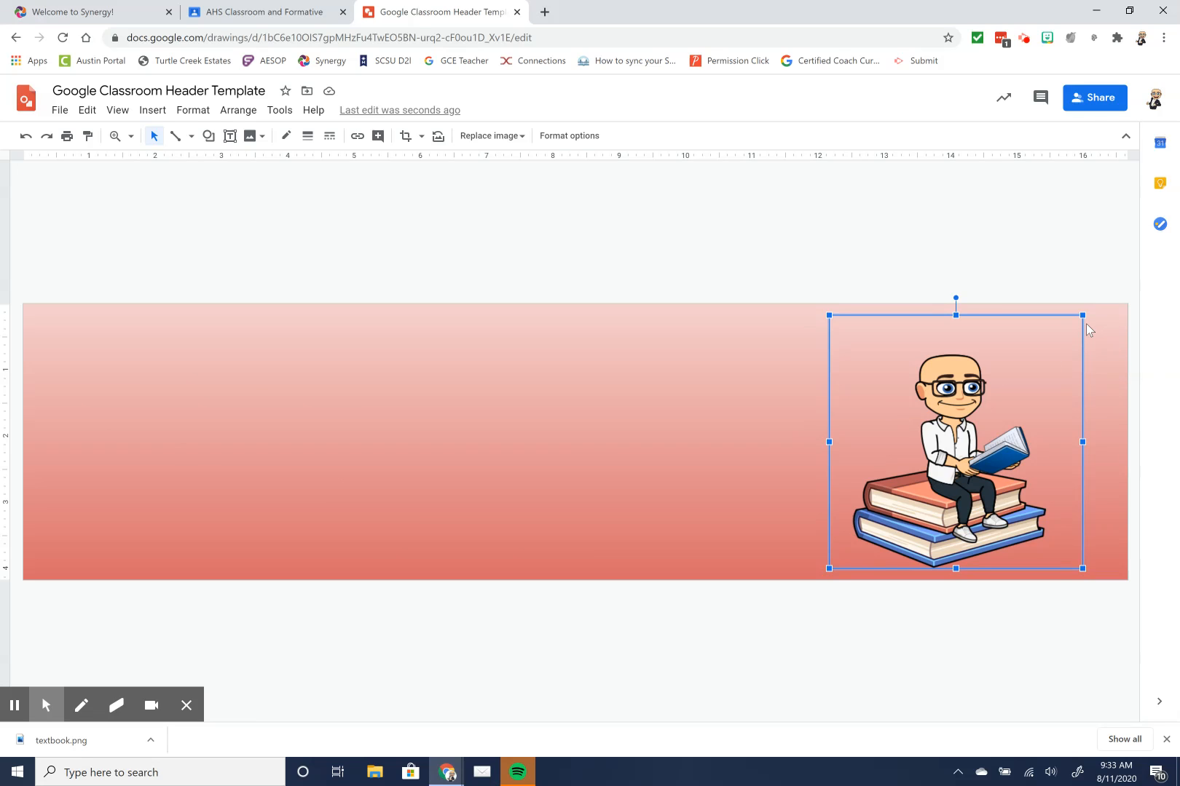
left_click_drag(1082, 315, 1046, 352)
mouse_move(939, 491)
left_mouse_down()
mouse_move(961, 460)
mouse_move(952, 508)
left_mouse_up()
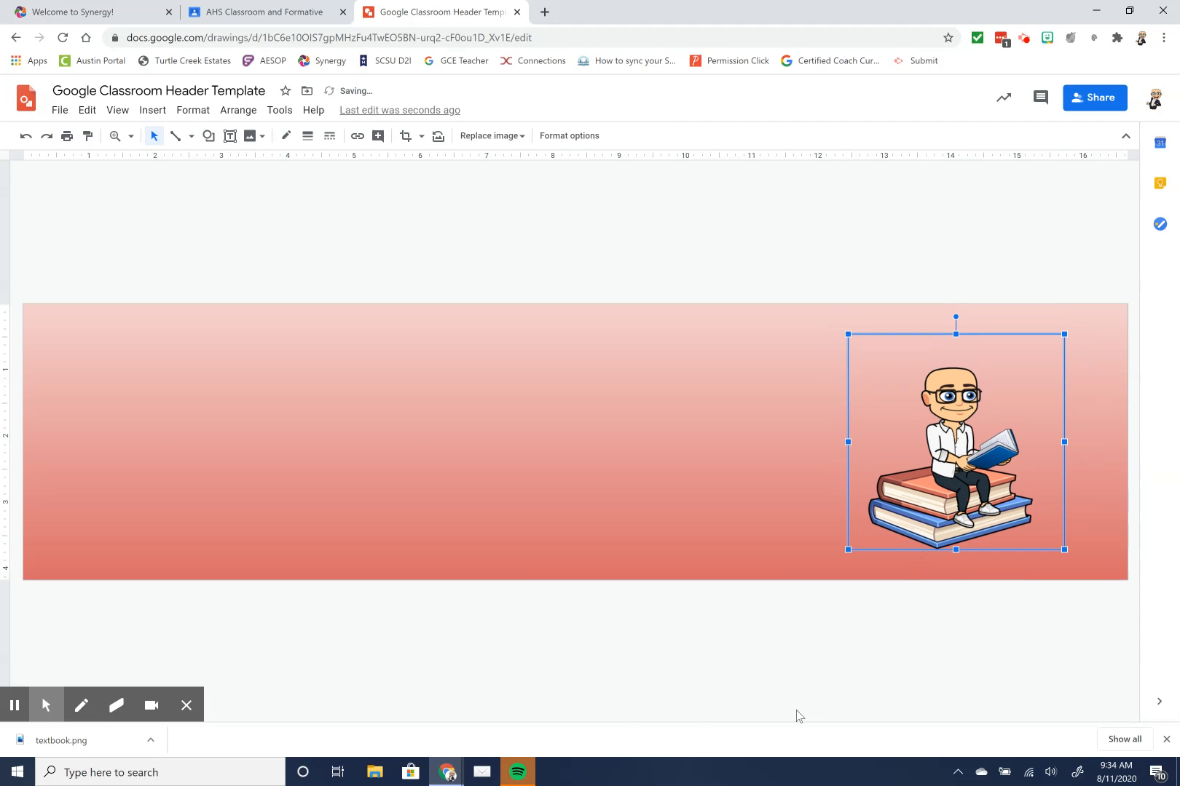
left_click(908, 639)
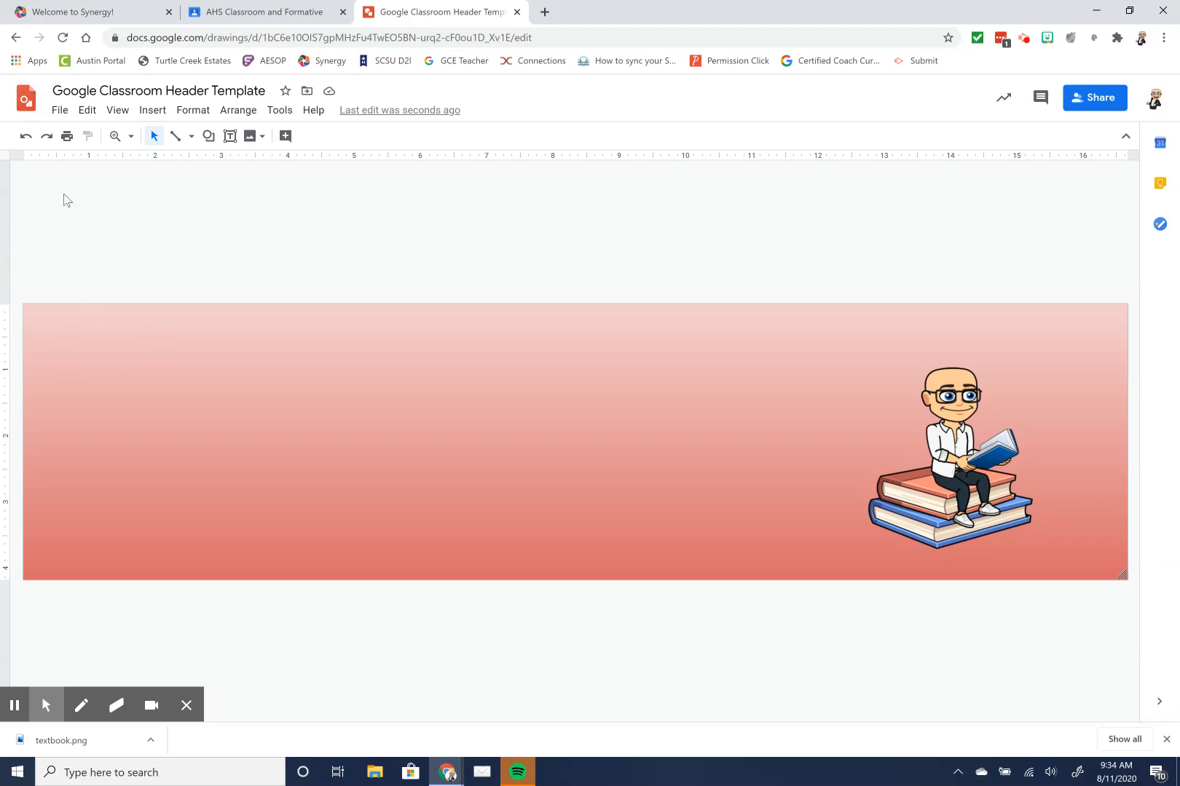
Search the web for "google" images to insert and refine the search to "google classroom".
left_click(147, 113)
mouse_move(178, 139)
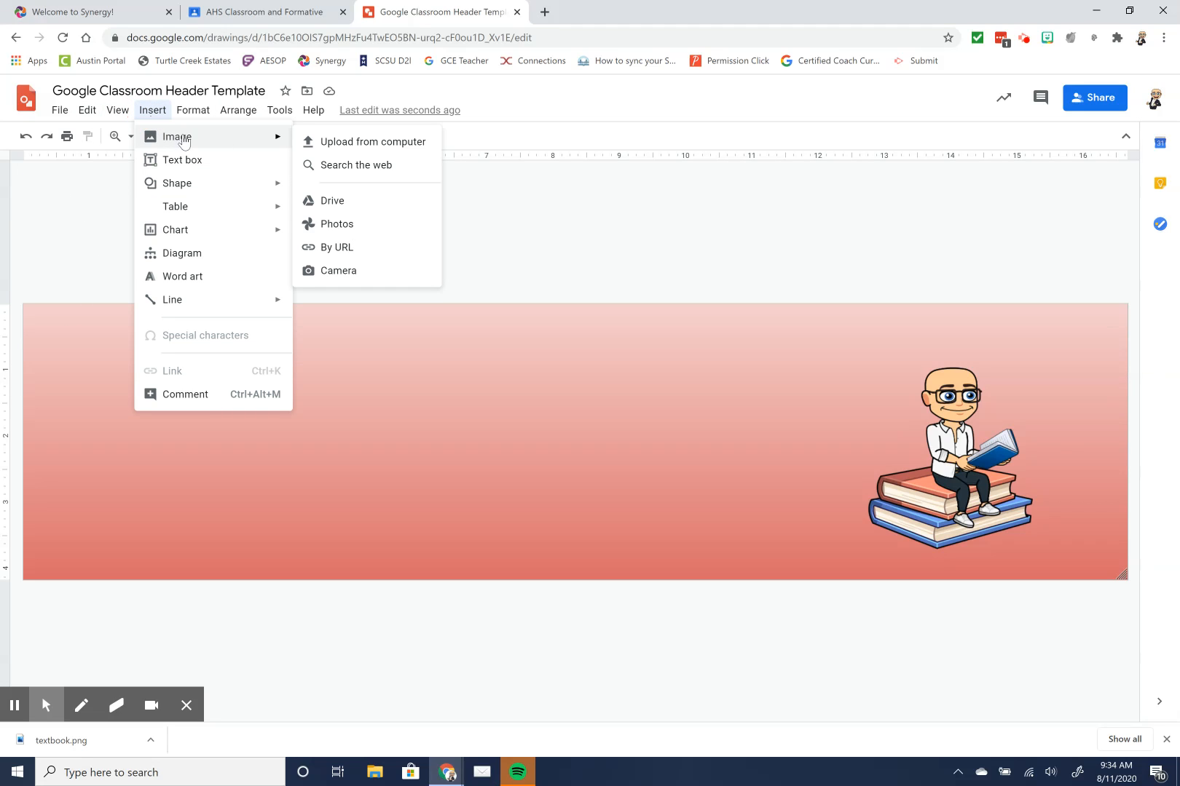
left_click(392, 171)
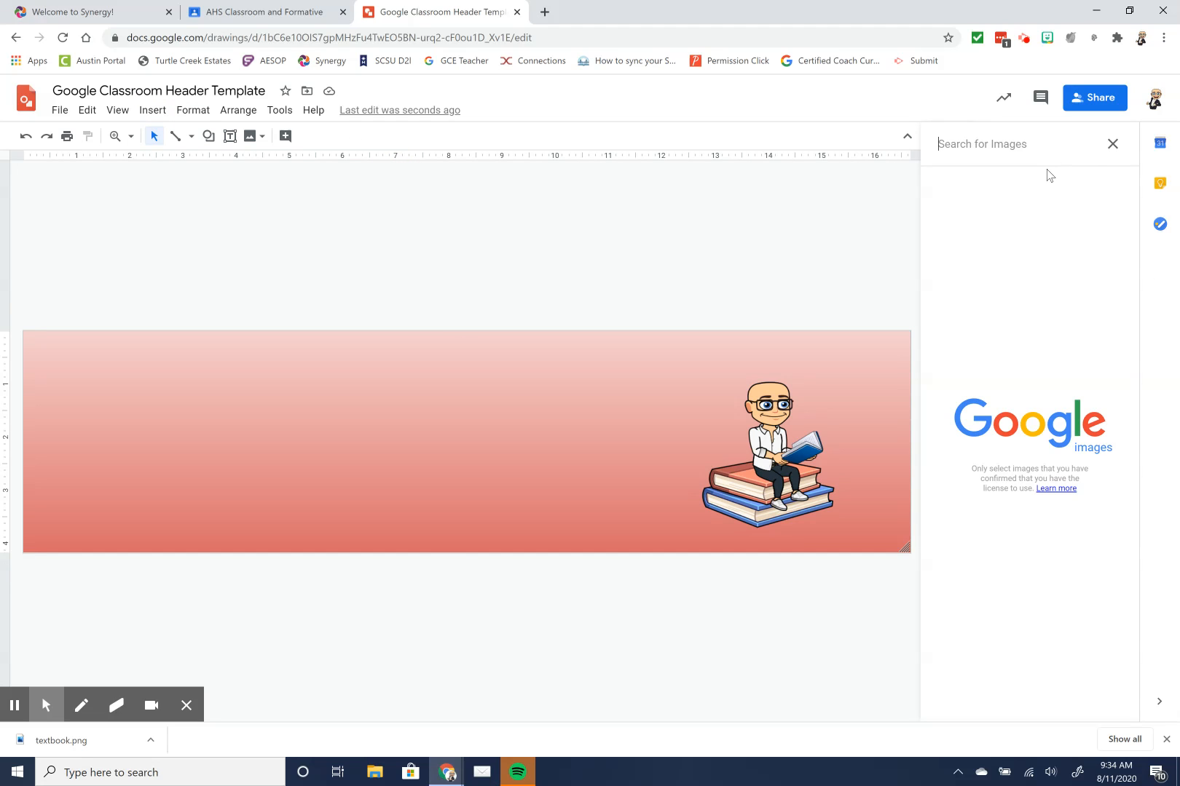
type("google")
key("Return")
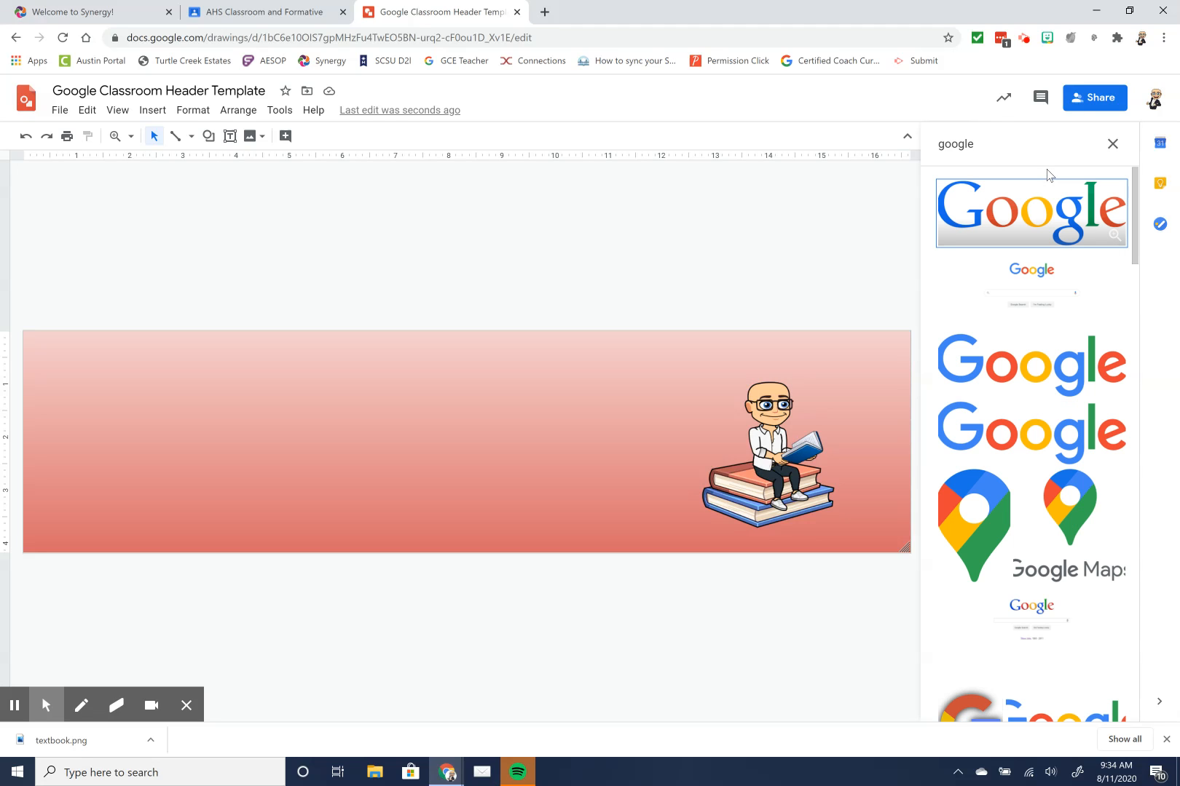
left_click(998, 144)
type("google classroom")
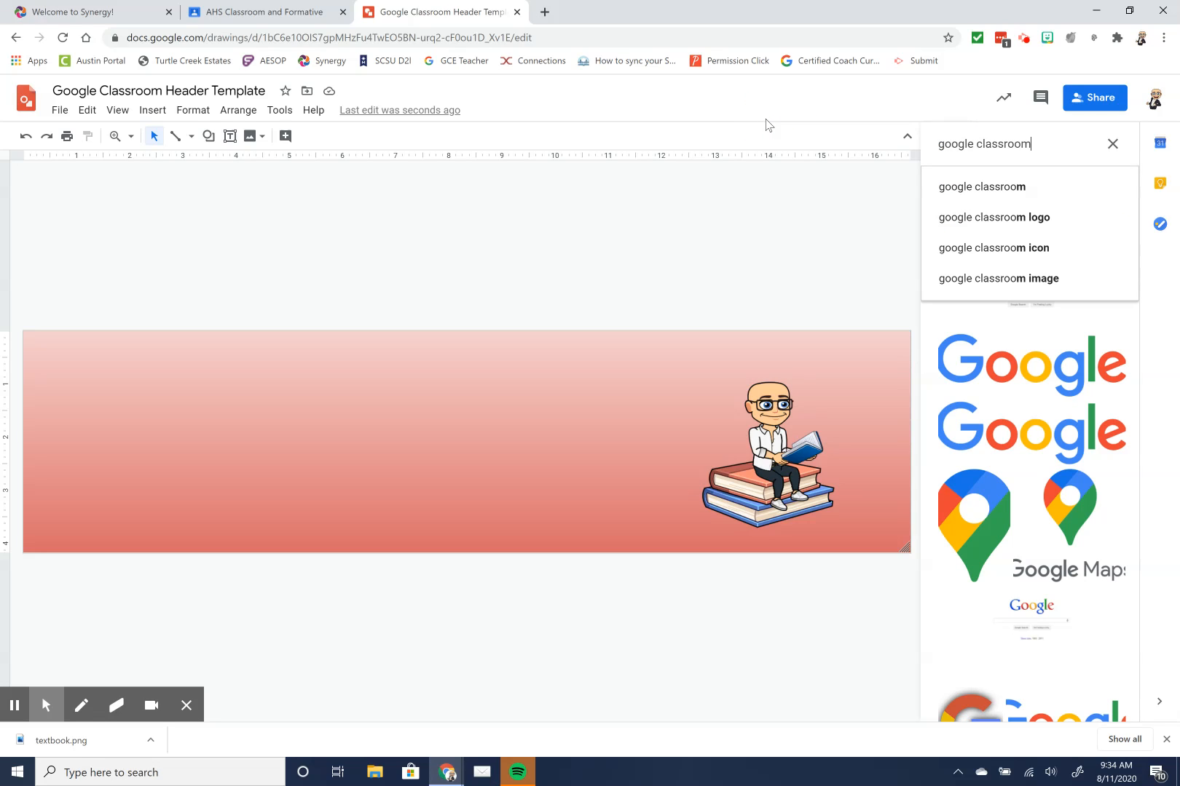
left_click(1033, 197)
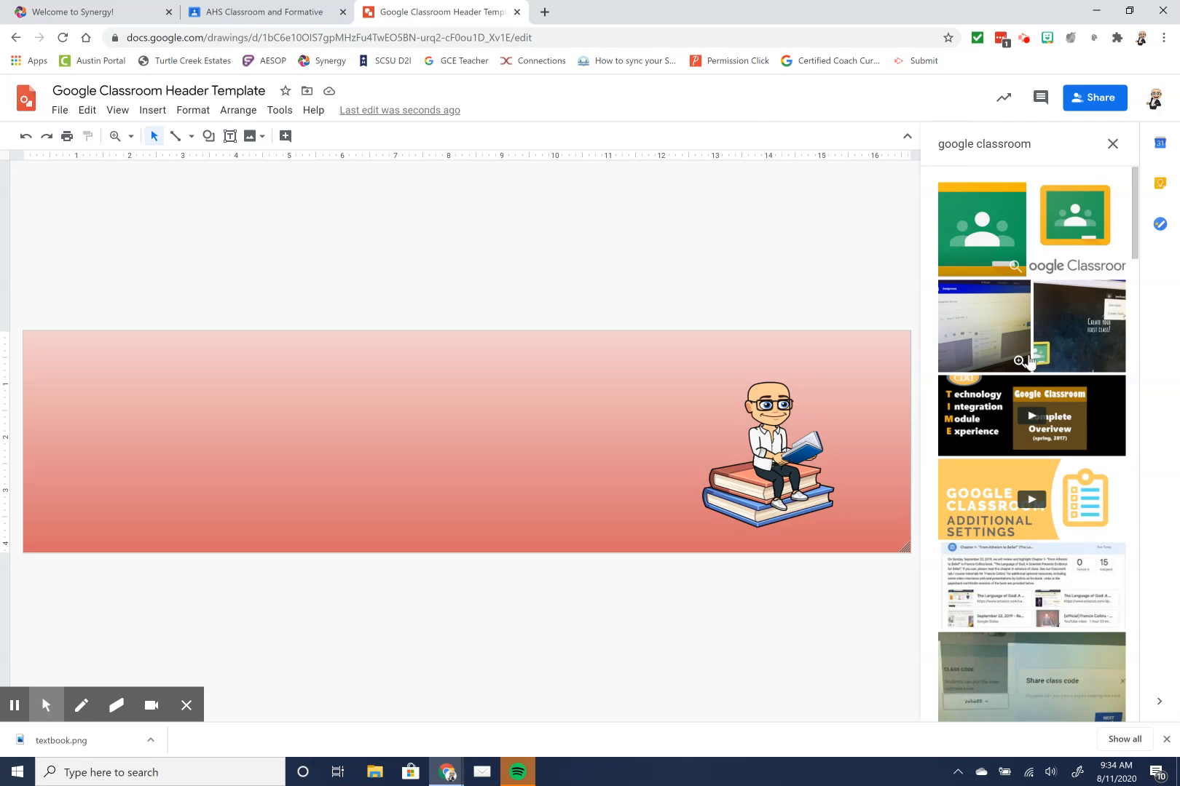
Insert the green Google Classroom icon from the image results, shrink it and place it just left of the avatar's head.
scroll(1053, 424, "down", 2)
scroll(1053, 425, "down", 3)
scroll(1001, 226, "up", 6)
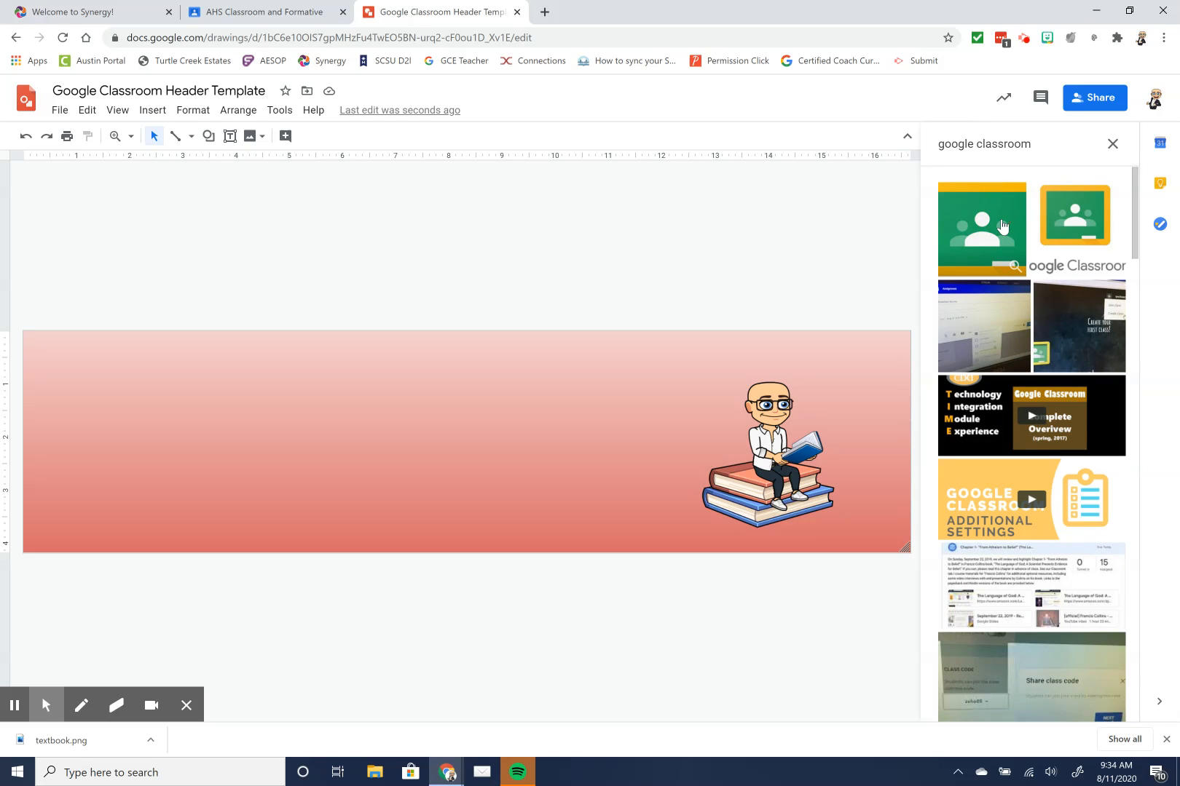
left_click(1002, 227)
left_click(1122, 710)
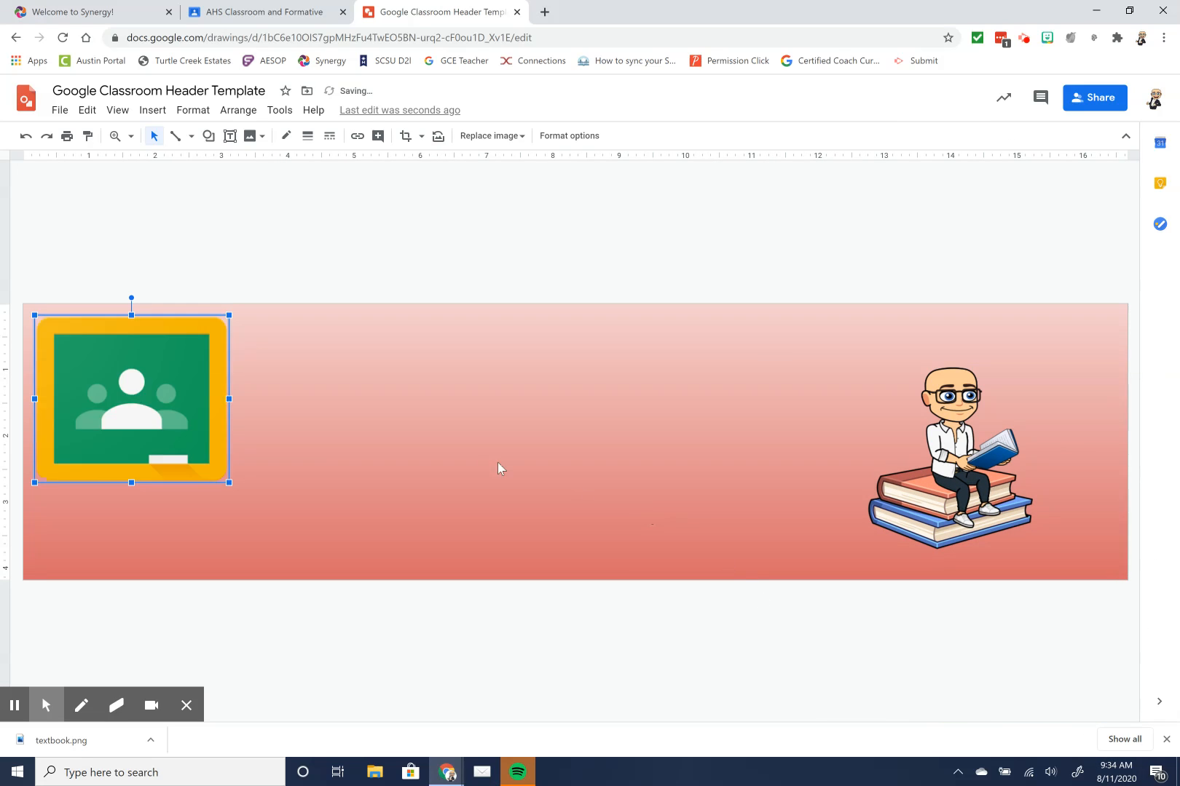
left_click_drag(224, 317, 900, 381)
left_click(787, 487)
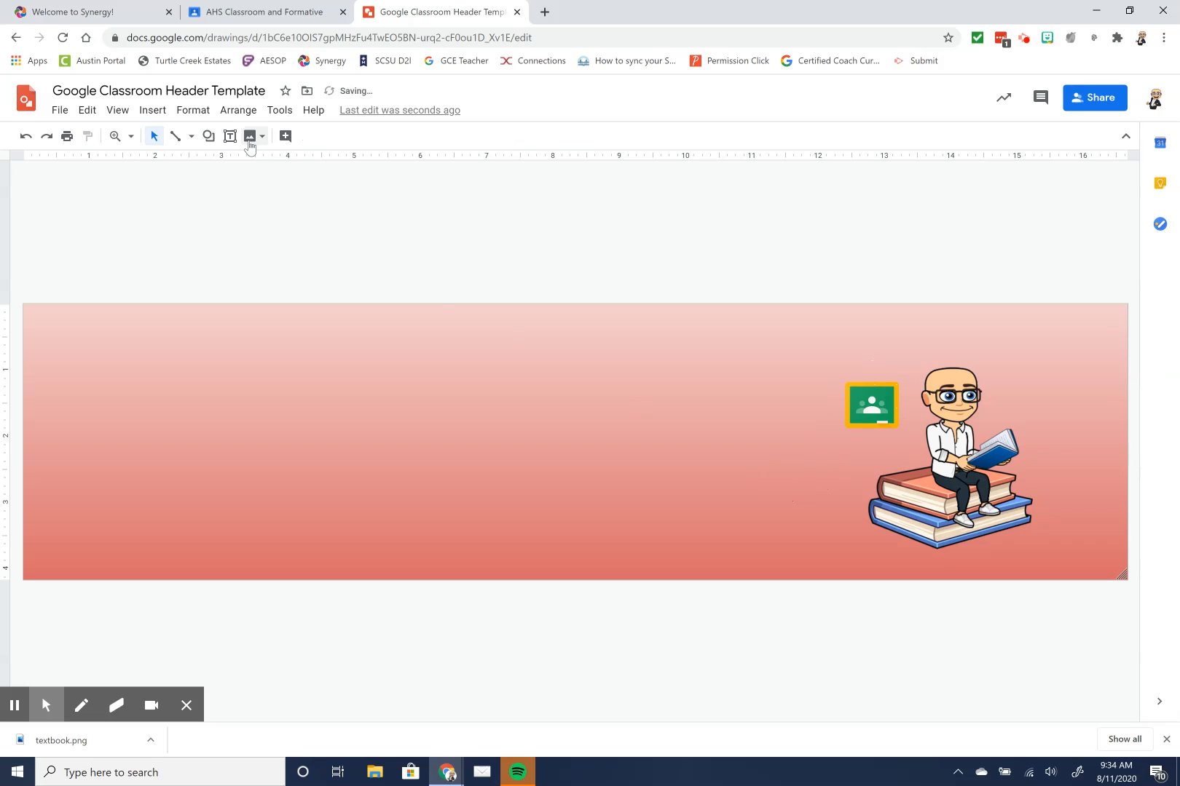
Search the web for "go formative" images and close the image search without inserting any.
left_click(153, 129)
left_click(153, 111)
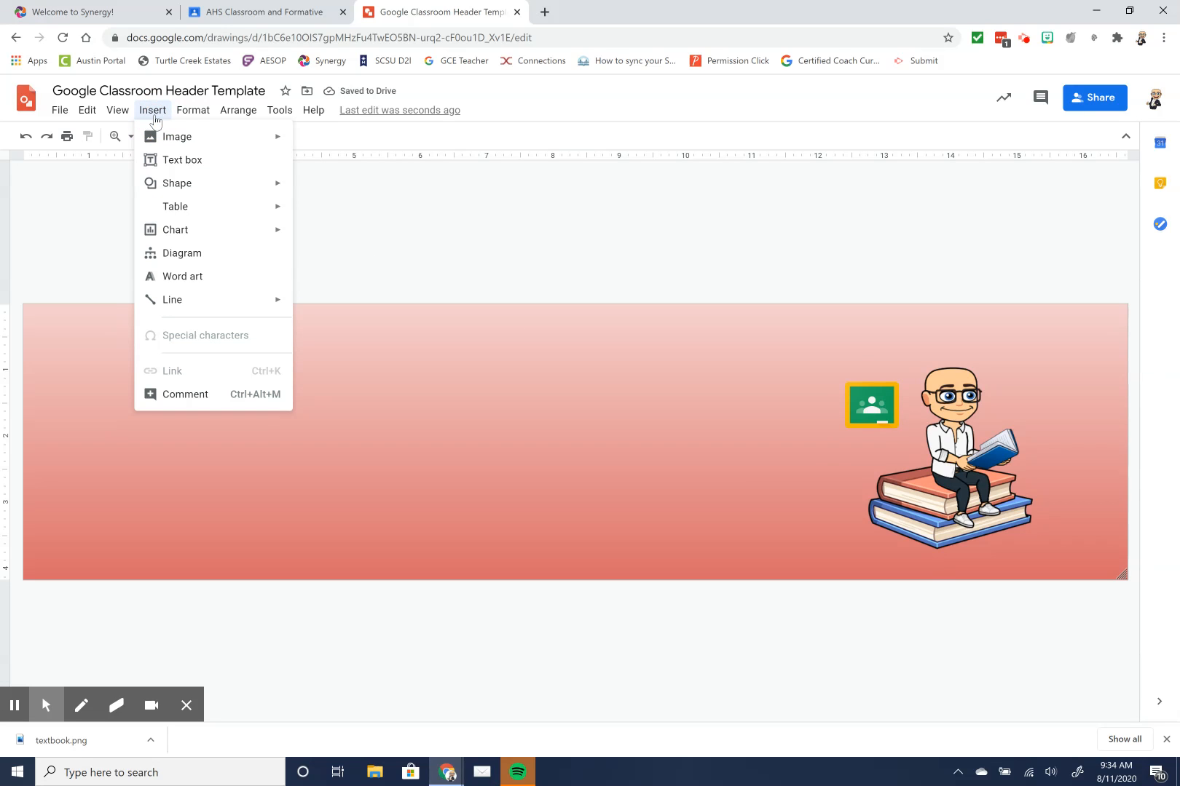
mouse_move(172, 133)
left_click(397, 169)
left_click(1026, 143)
left_click_drag(1051, 141, 561, 158)
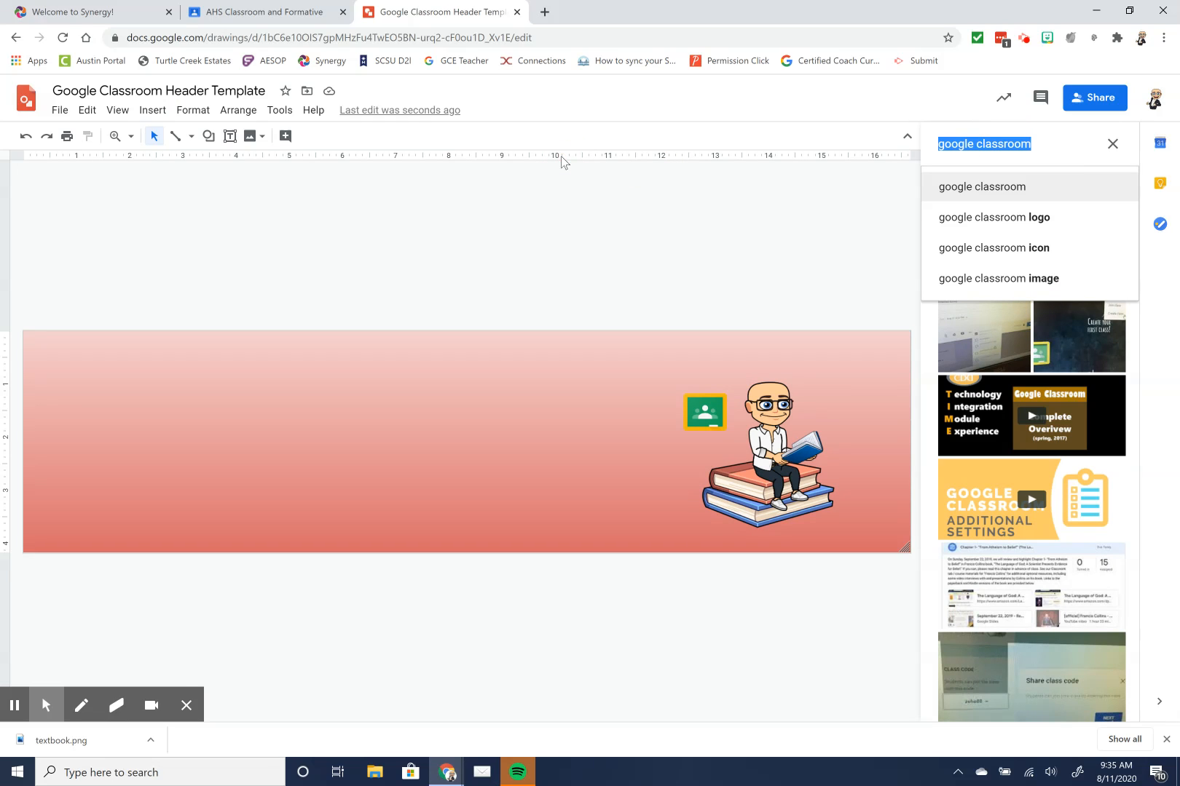
type("go format")
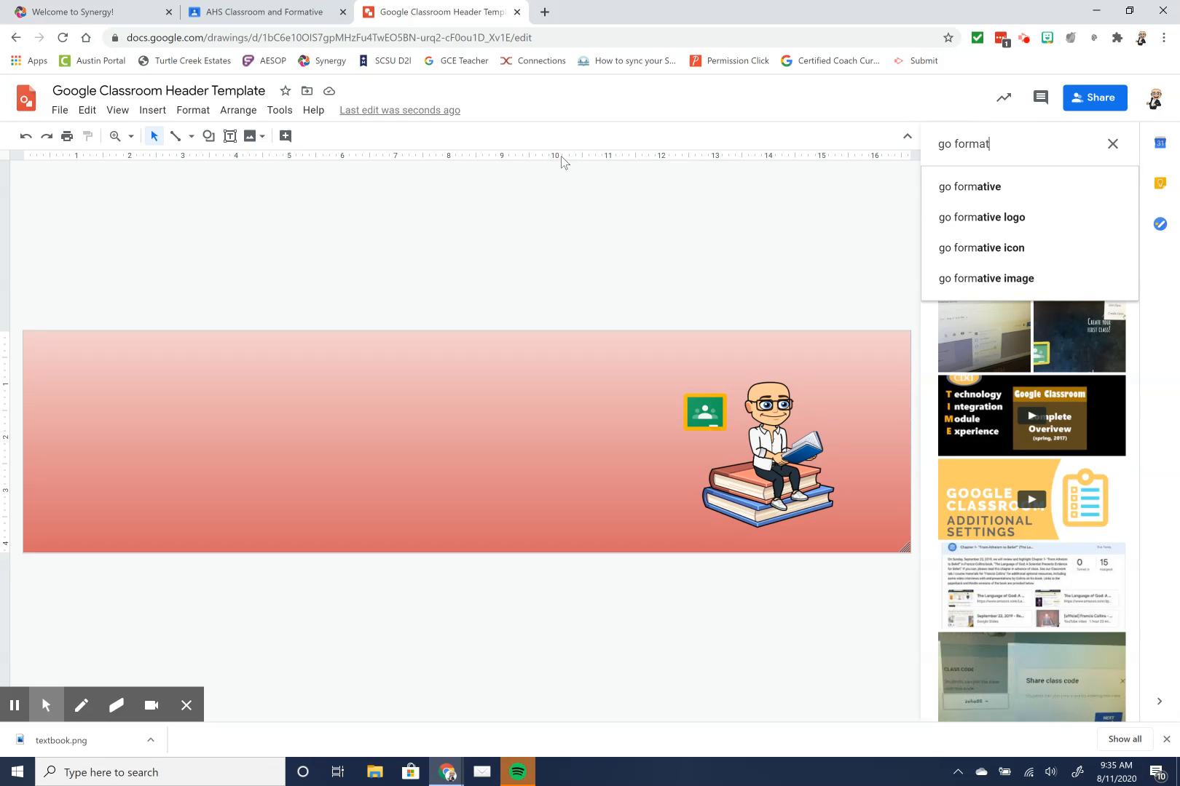
type("ive")
key("Return")
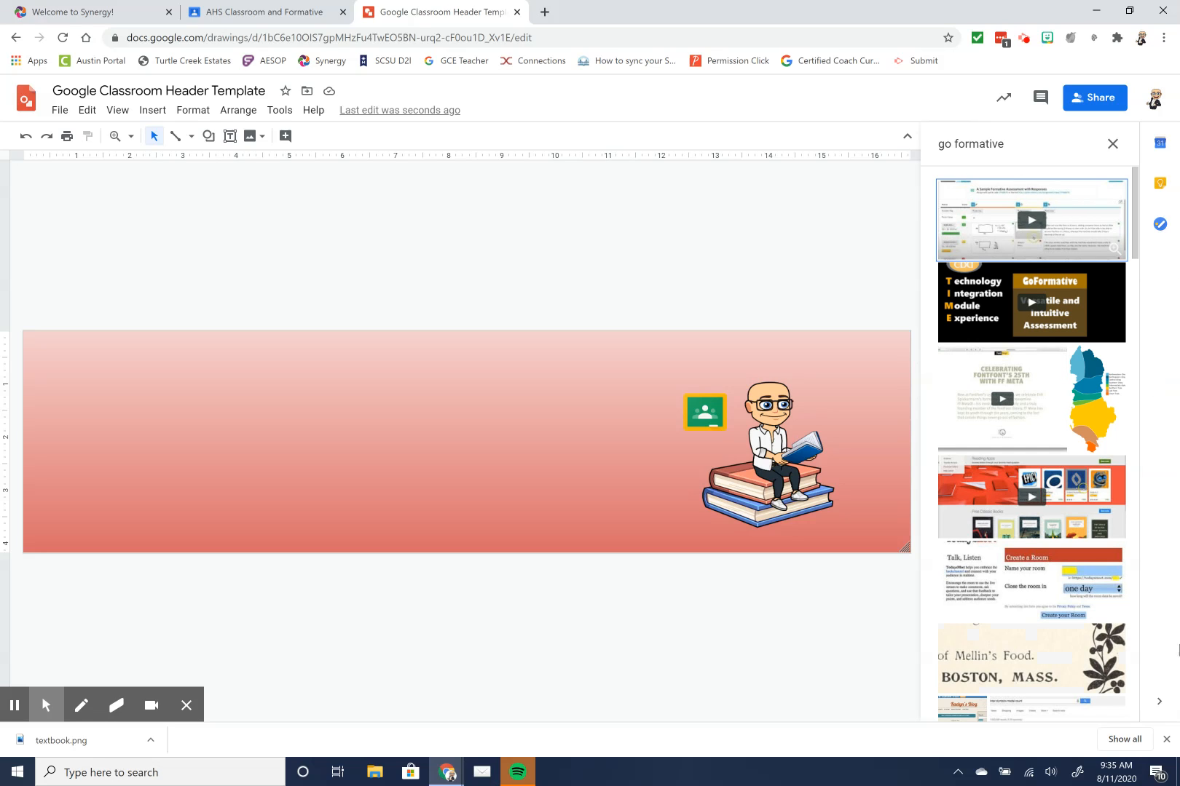
left_click(1112, 144)
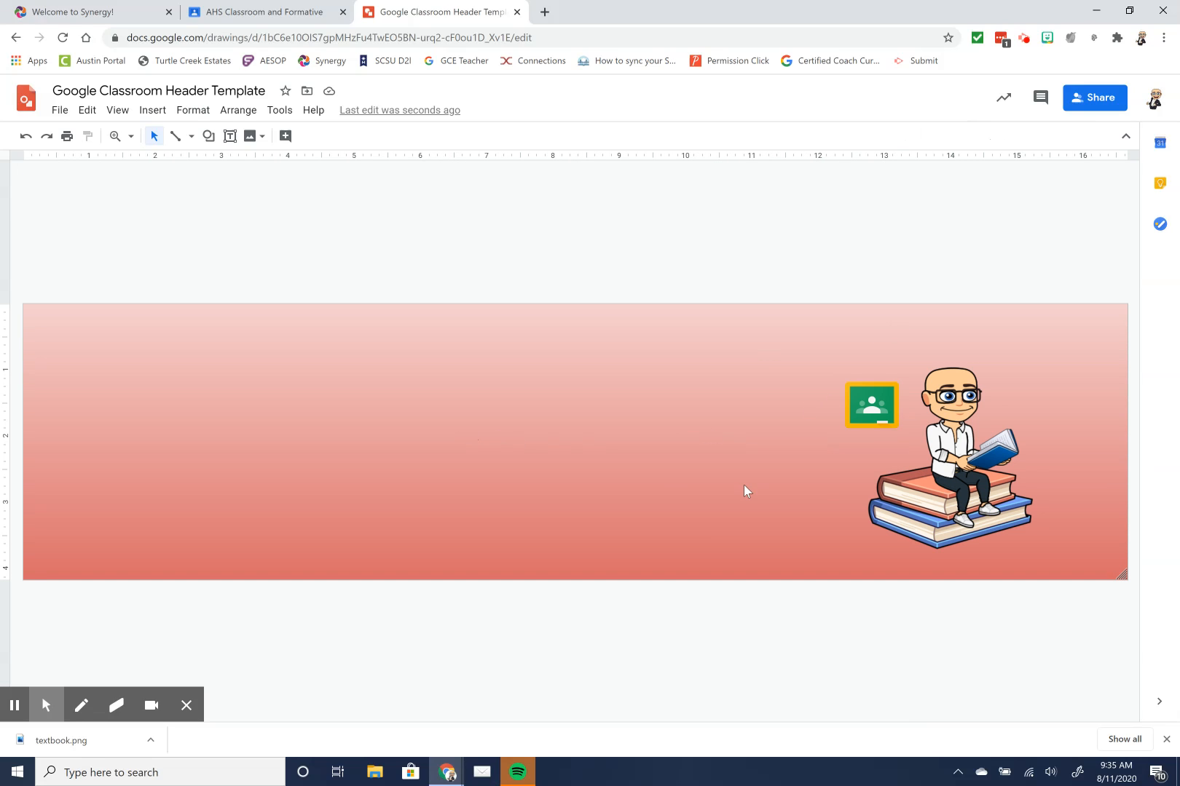
Download the finished banner drawing as a PNG image.
left_click(64, 111)
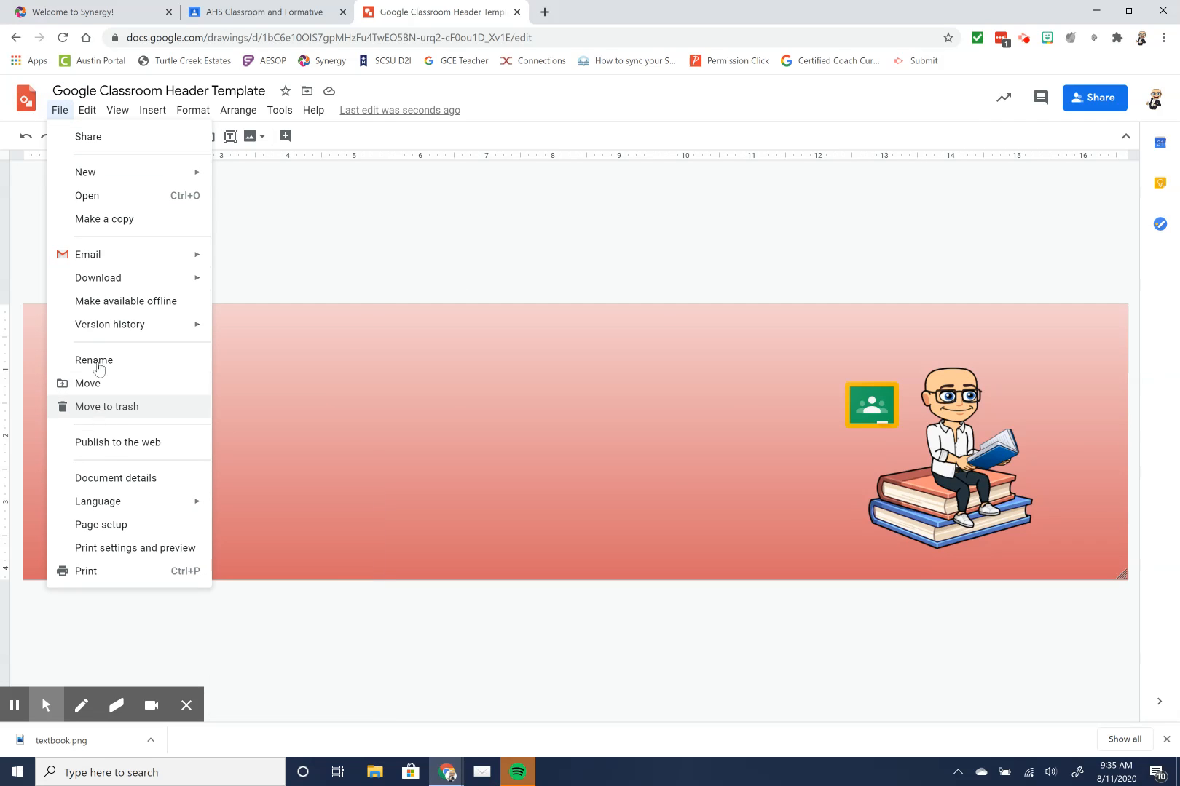
mouse_move(100, 277)
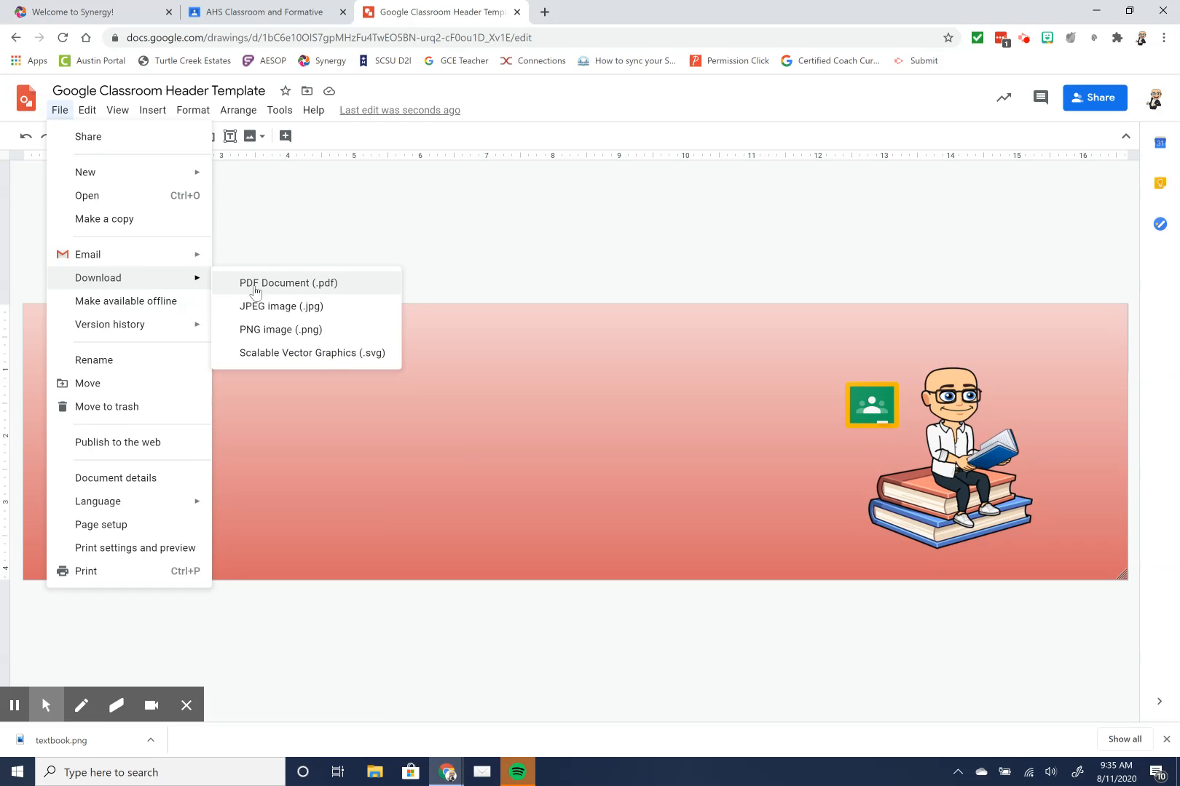
left_click(273, 332)
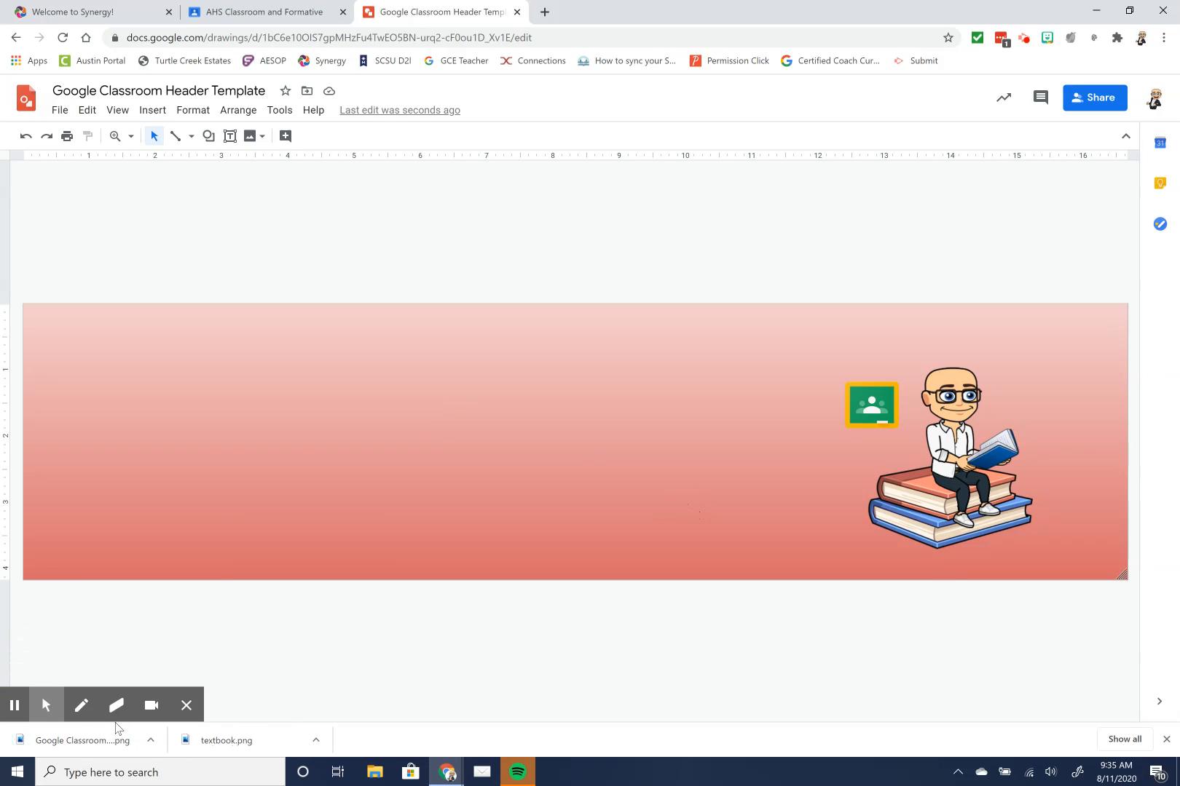
Switch to the AHS Classroom and Formative class and upload Google Classroom Header Template (1) from Downloads as its header photo.
left_click(217, 15)
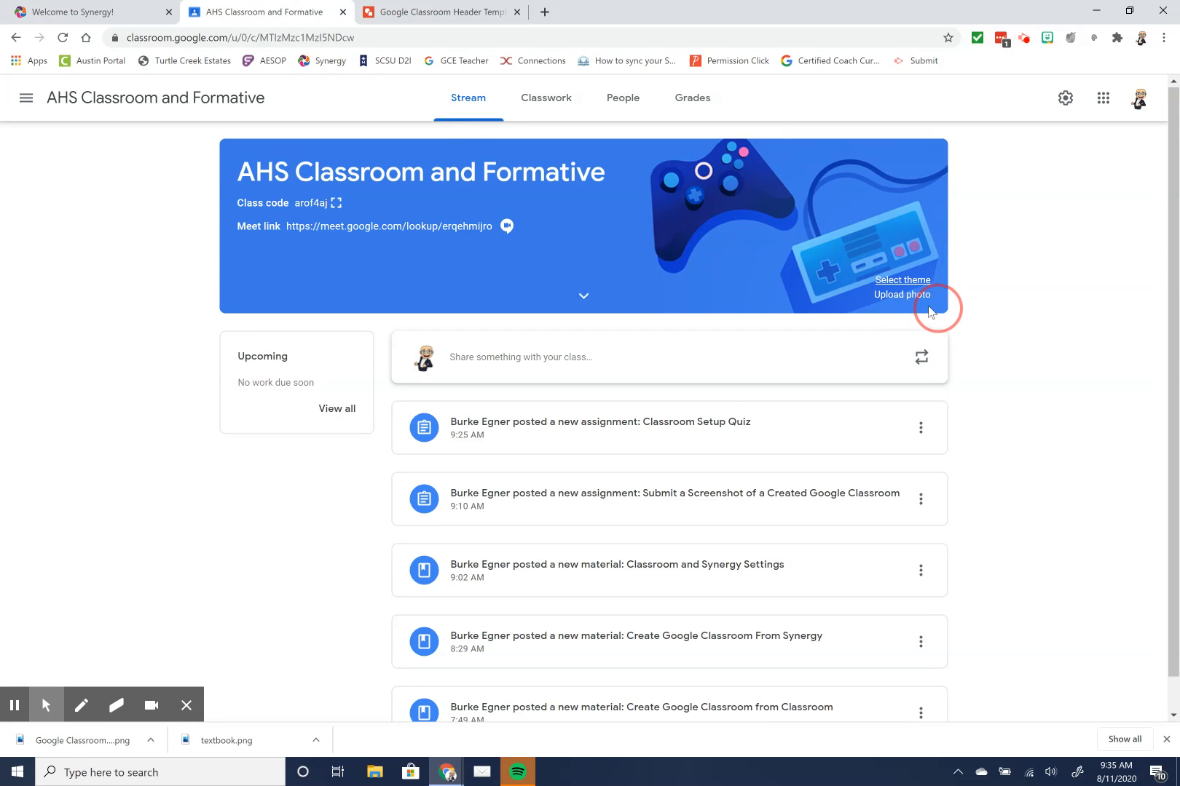
left_click(903, 295)
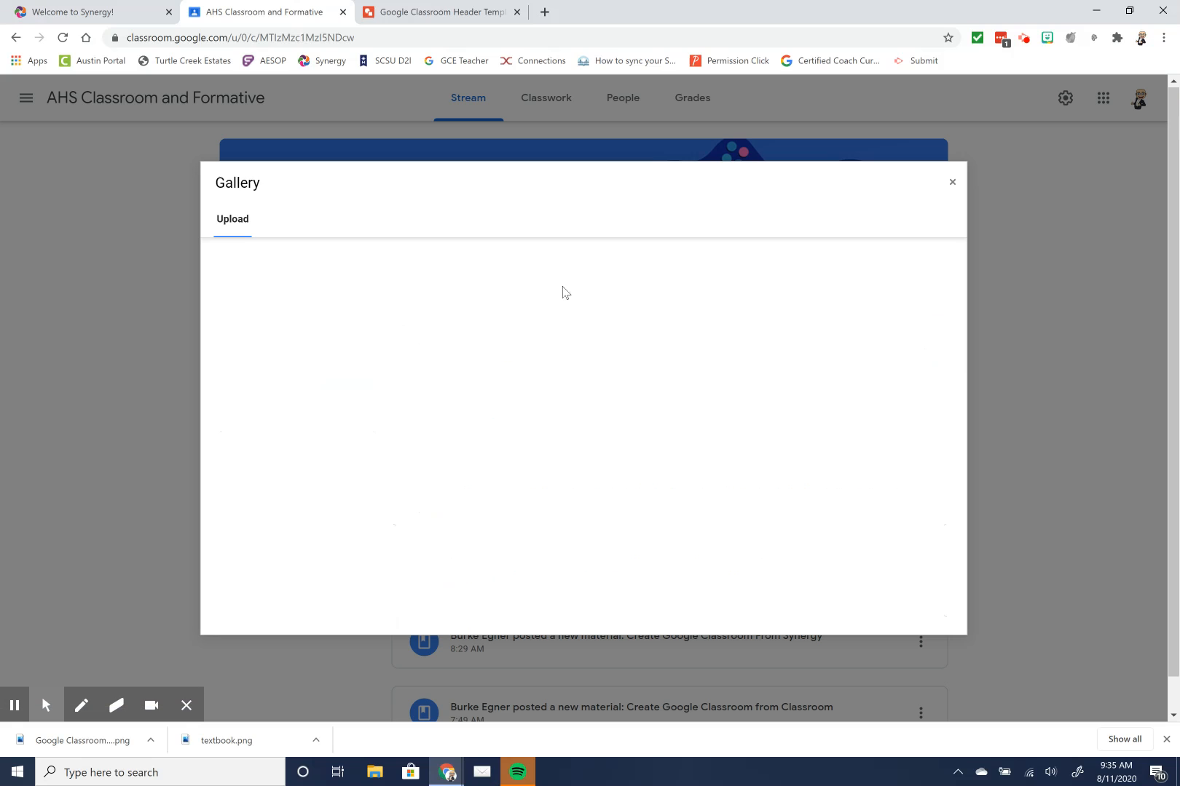
left_click(542, 477)
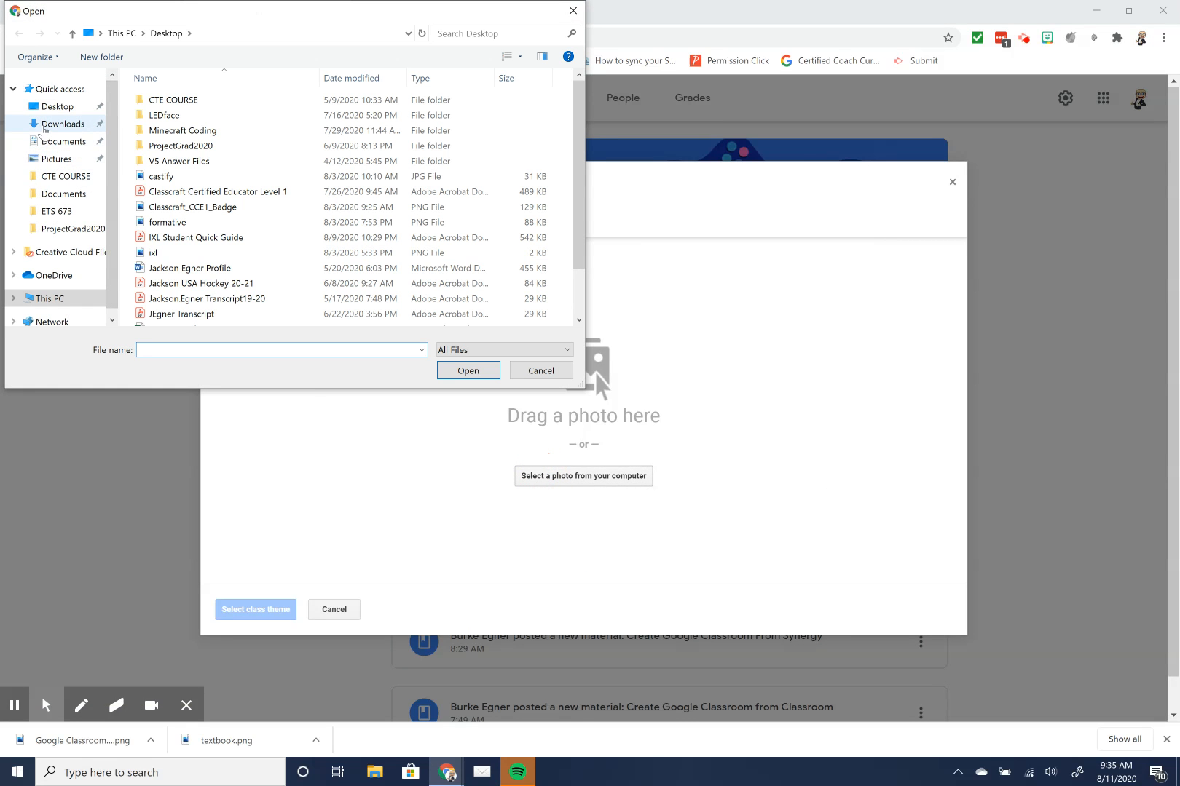
left_click(44, 130)
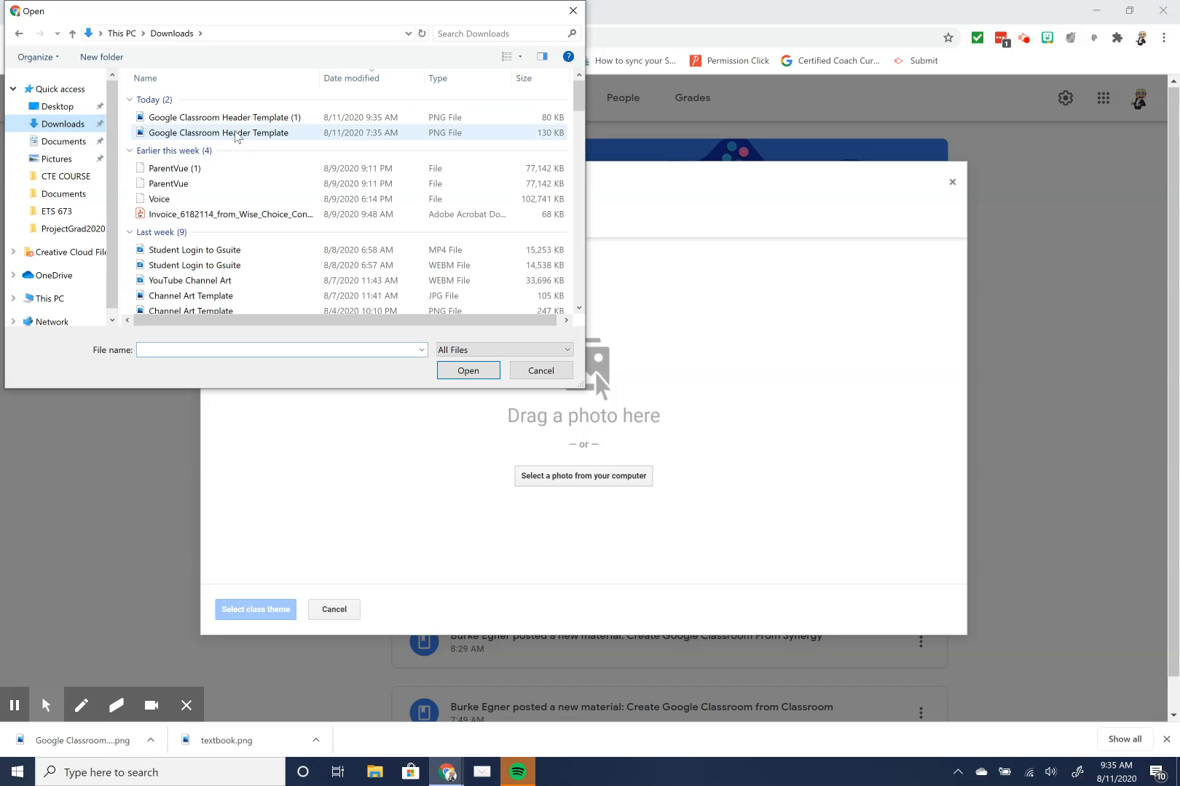
left_click(235, 120)
left_click(480, 370)
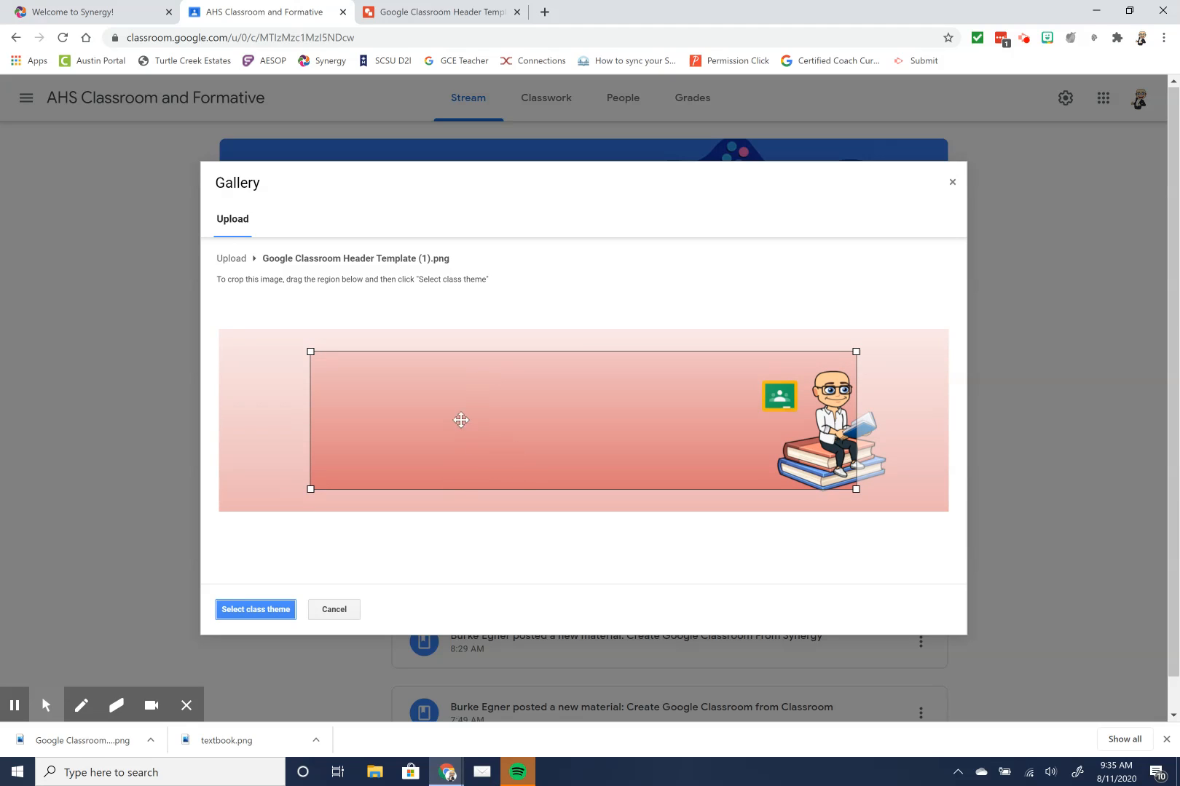
Shift the crop region to enclose the whole avatar and icon and apply the image as the class theme.
left_click_drag(469, 436, 503, 443)
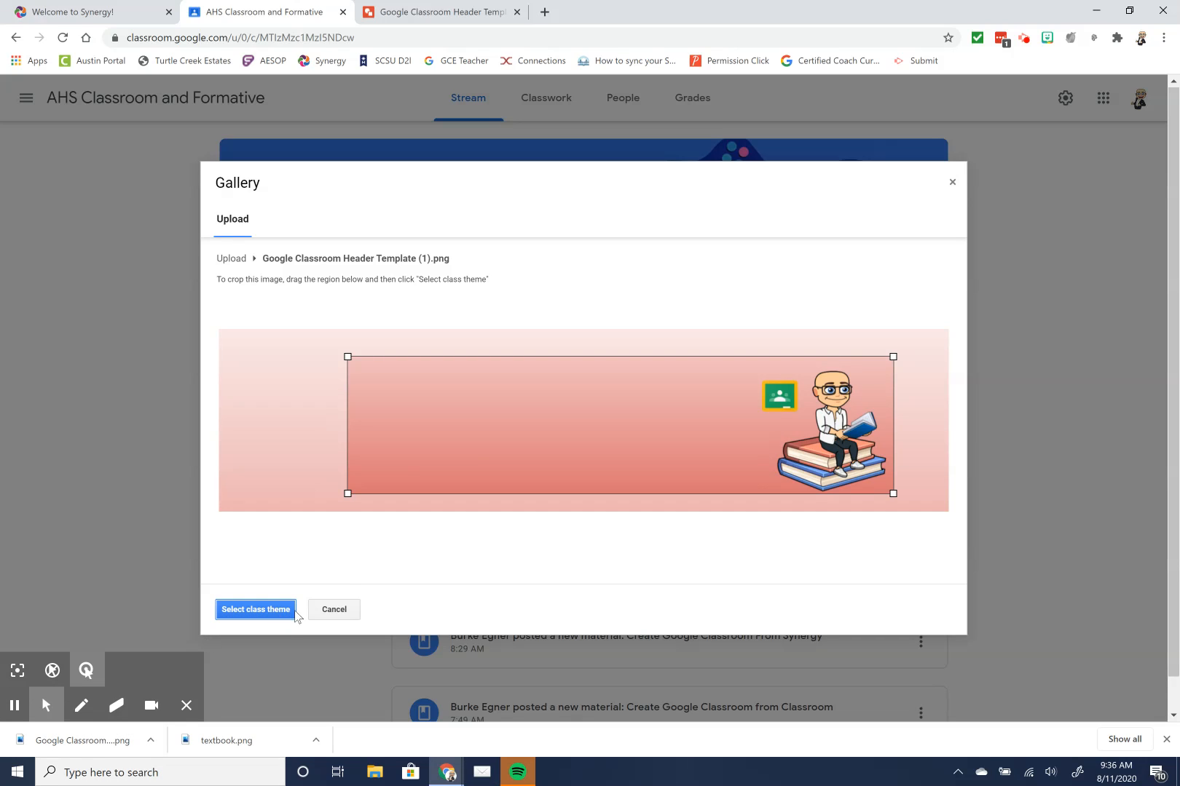
left_click(226, 614)
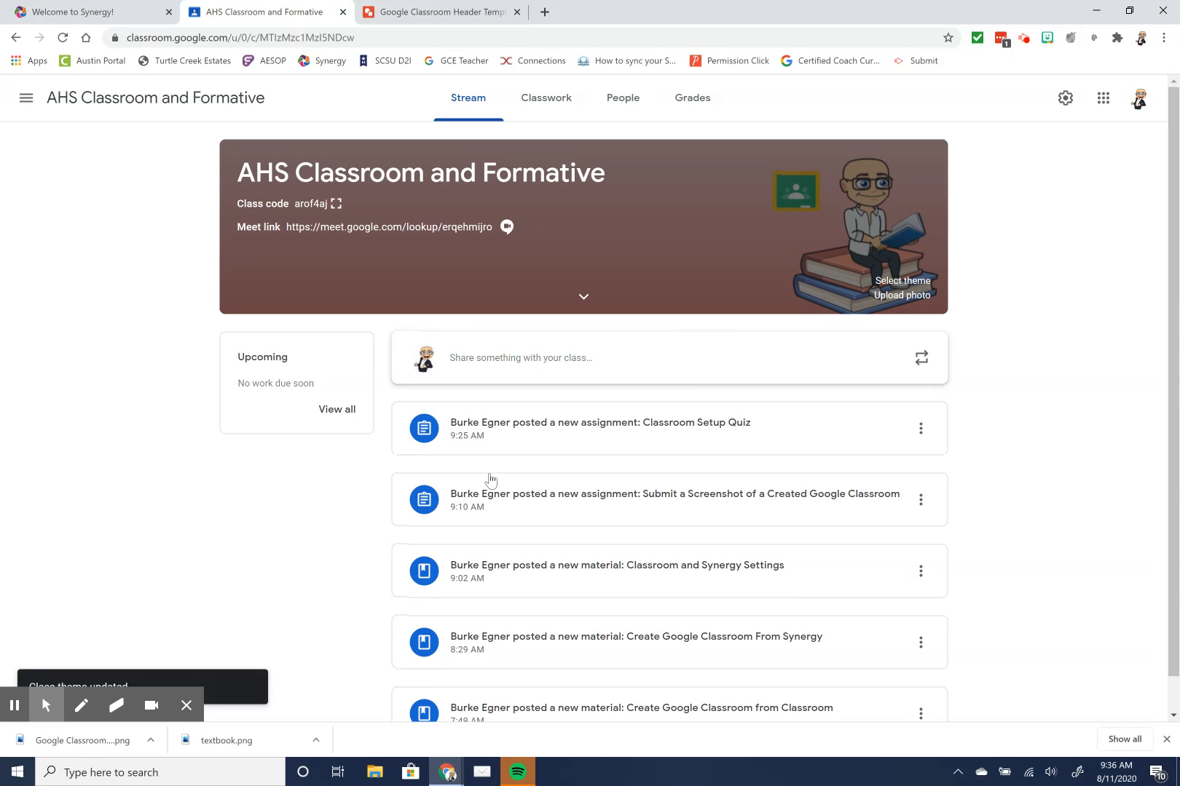
scroll(442, 619, "down", 1)
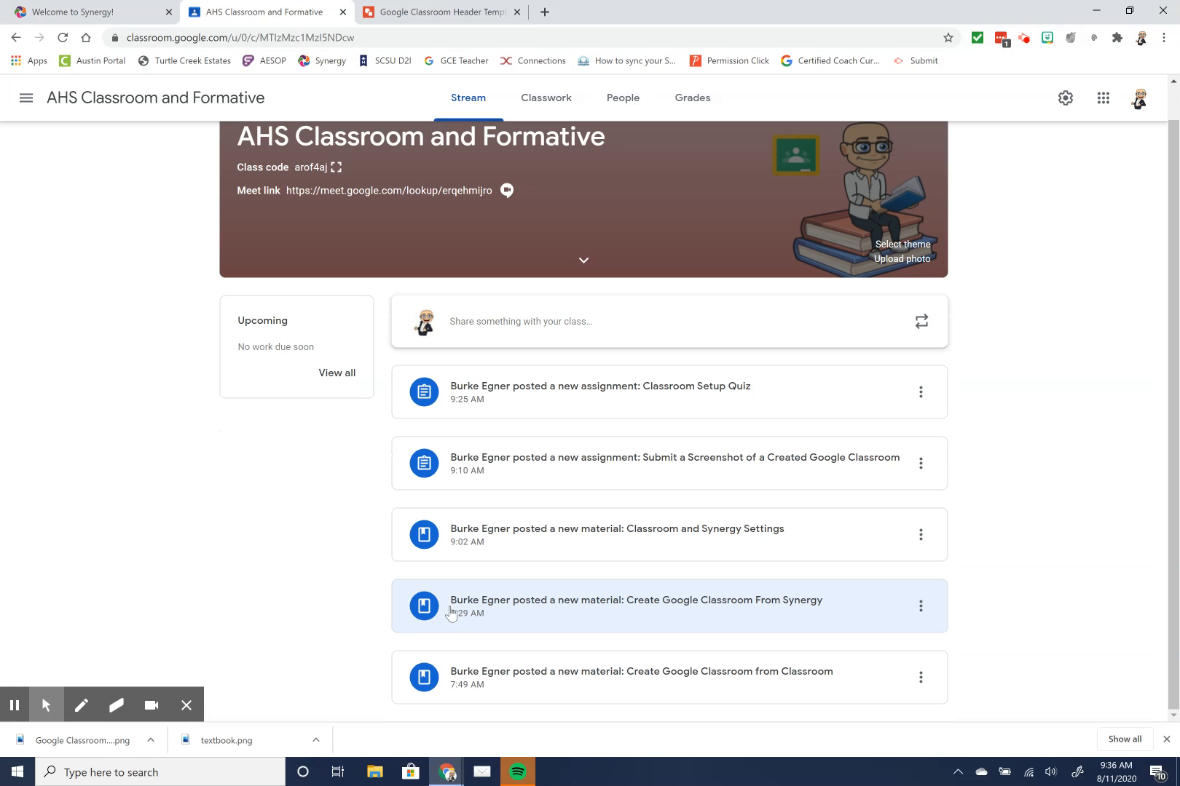
scroll(448, 600, "up", 1)
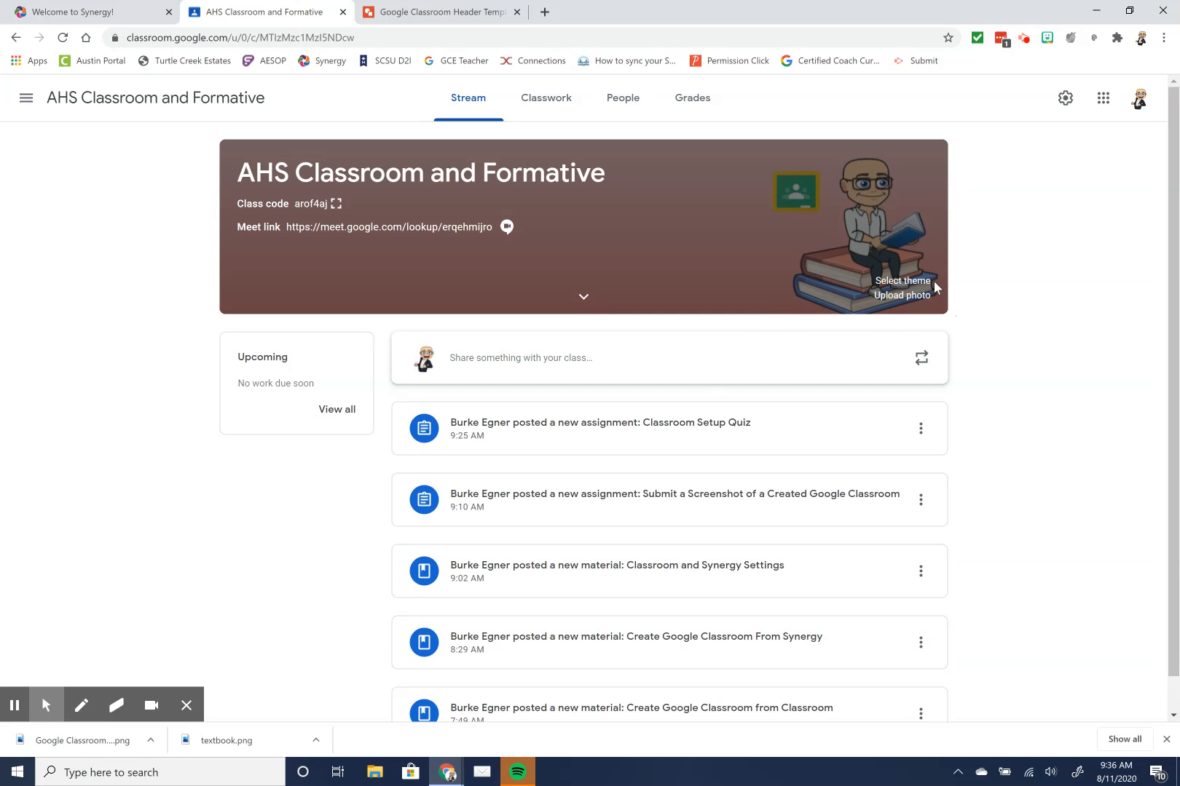